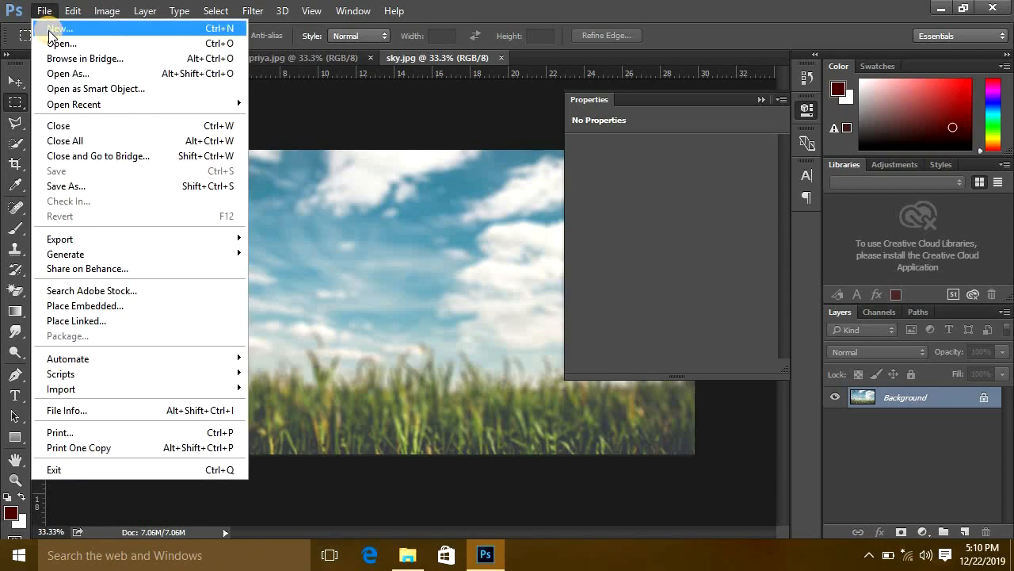
Create a new 1500 × 1500 pixel RGB document at 72 pixels/inch with a white background and collapse the empty Properties display
click(49, 30)
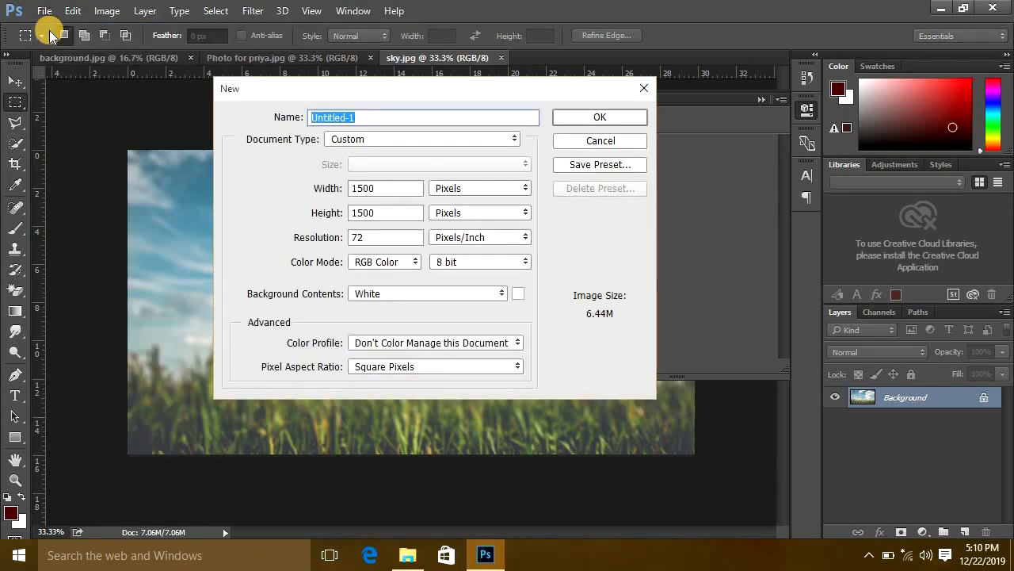
double_click(397, 188)
double_click(381, 214)
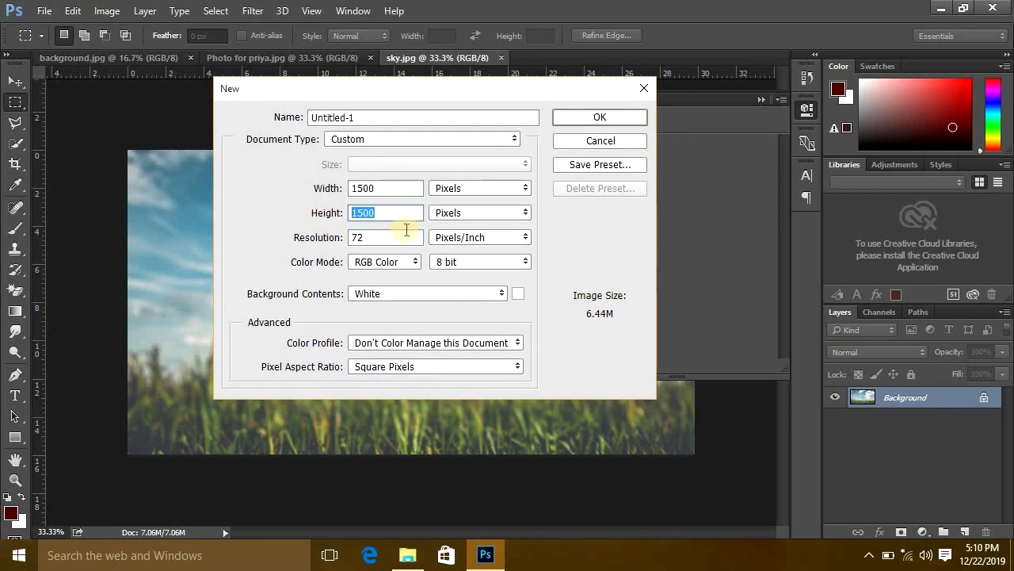
click(589, 117)
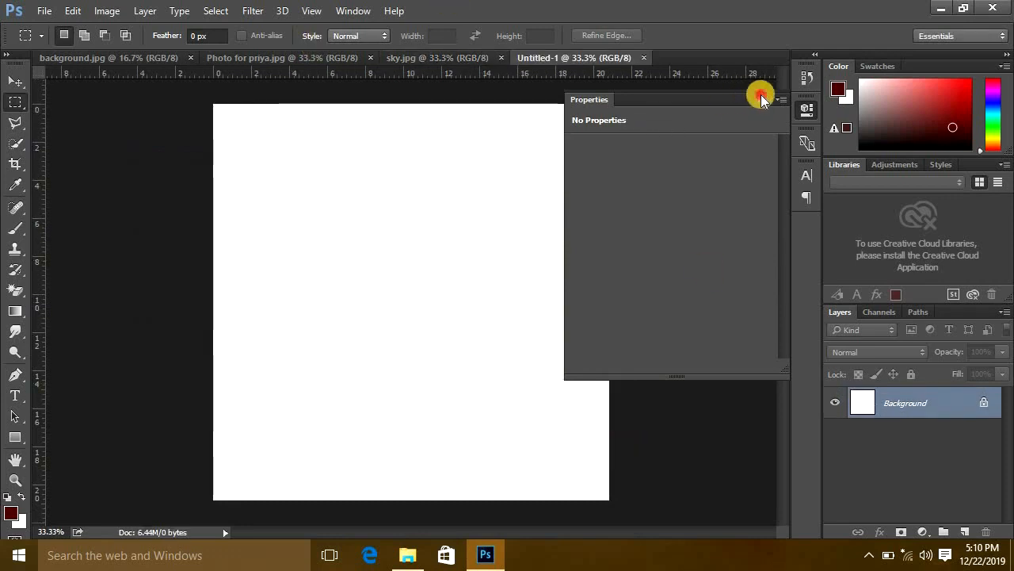
click(761, 100)
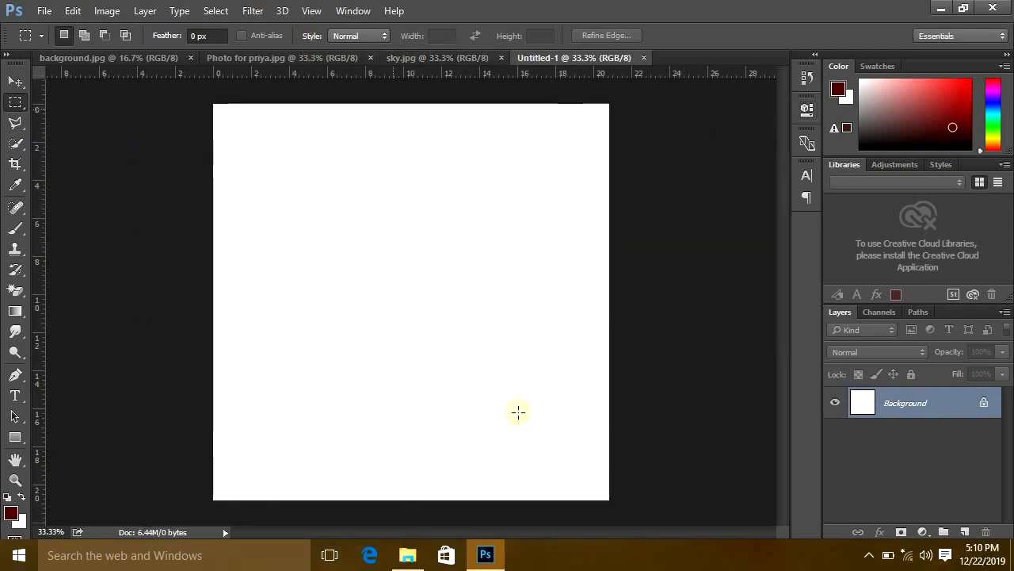
click(16, 80)
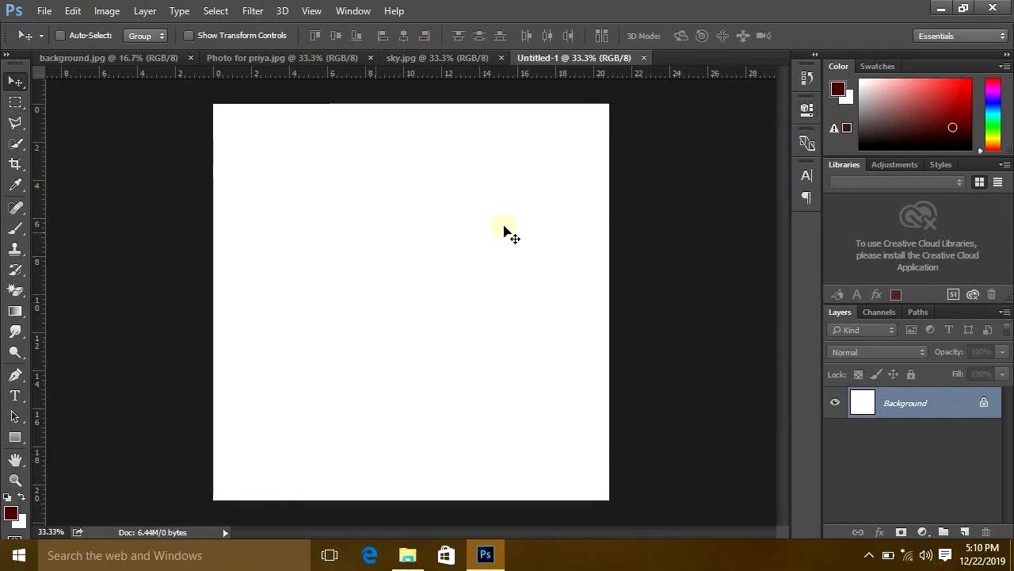
In the portrait photo, start a Pen path under the seated man and trace the shirt's bottom hem to its outer corner
click(264, 57)
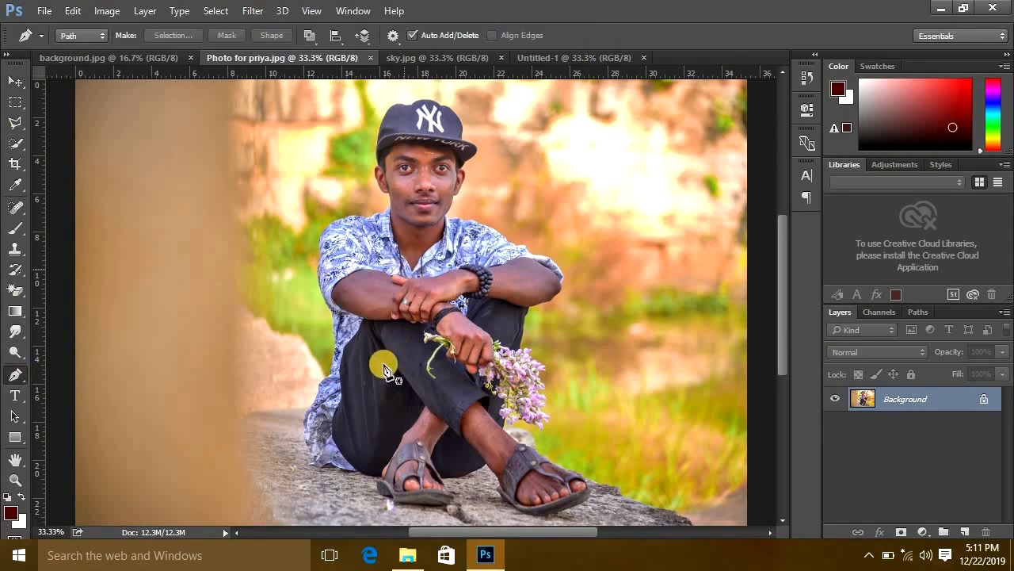
scroll(336, 491, up, 5)
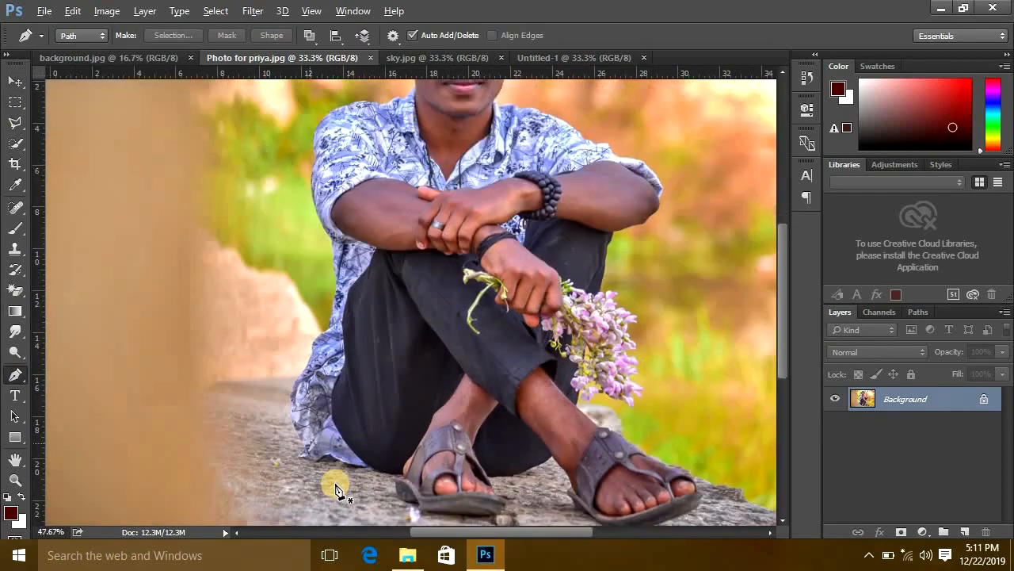
scroll(371, 478, up, 3)
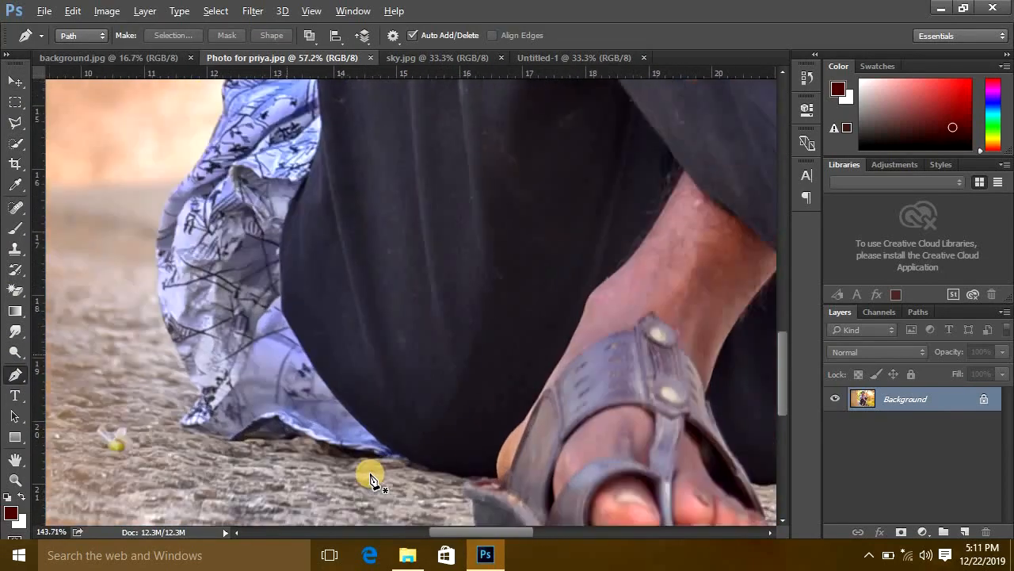
drag(366, 441, 398, 328)
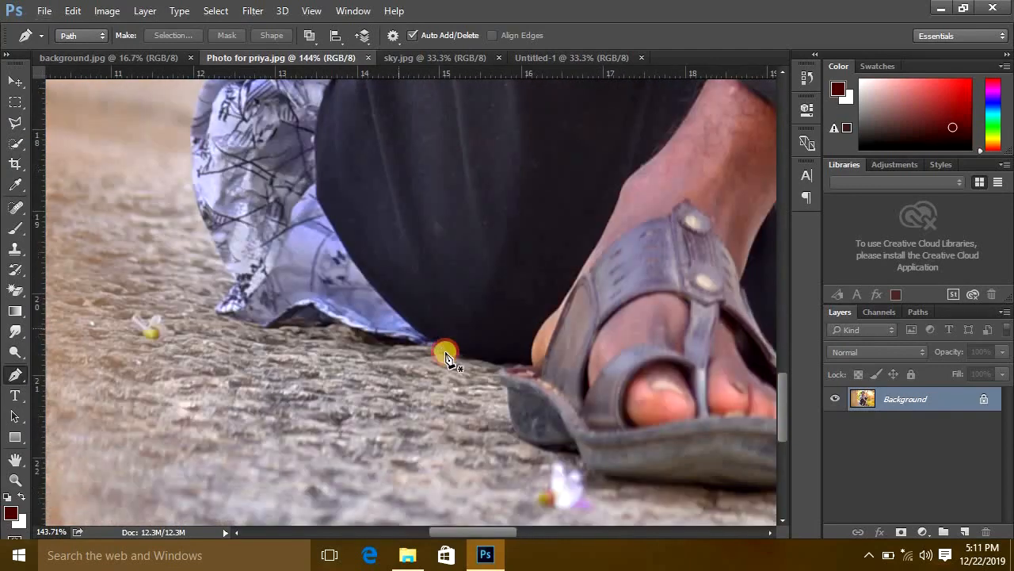
click(377, 341)
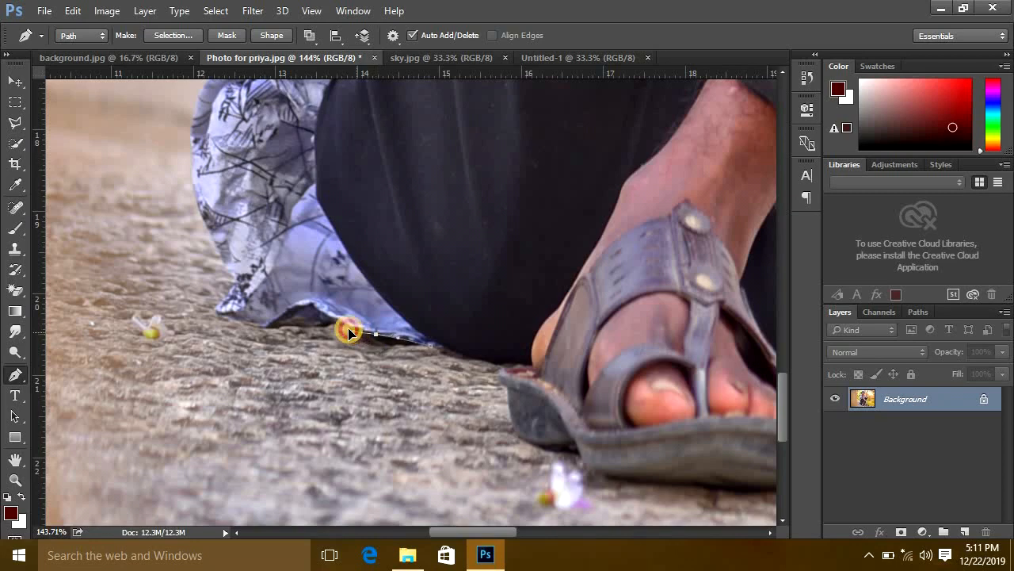
drag(349, 329, 336, 325)
click(304, 304)
click(258, 326)
click(219, 311)
Continue the path up the back edge of the man's shirt from the hem corner towards the sleeve on the image's left
drag(196, 193, 193, 177)
drag(197, 116, 198, 99)
drag(233, 130, 255, 379)
drag(281, 252, 285, 215)
click(324, 179)
drag(325, 179, 337, 338)
drag(364, 223, 364, 171)
click(353, 136)
Extend the path around the lower end and outer edge of the shirt sleeve on the image's left
drag(353, 137, 356, 312)
click(355, 238)
click(317, 180)
drag(317, 181, 353, 323)
click(328, 232)
Trace the path over the shoulder on the image's left and up to the collar beside the neck
drag(336, 146, 333, 296)
drag(335, 248, 346, 214)
drag(392, 178, 403, 171)
drag(444, 157, 504, 149)
click(474, 149)
drag(513, 150, 526, 156)
click(533, 158)
click(620, 122)
click(633, 108)
click(637, 101)
Continue the path from the collar along the jaw and the ear on the image's left to the side of the cap
drag(637, 101, 534, 283)
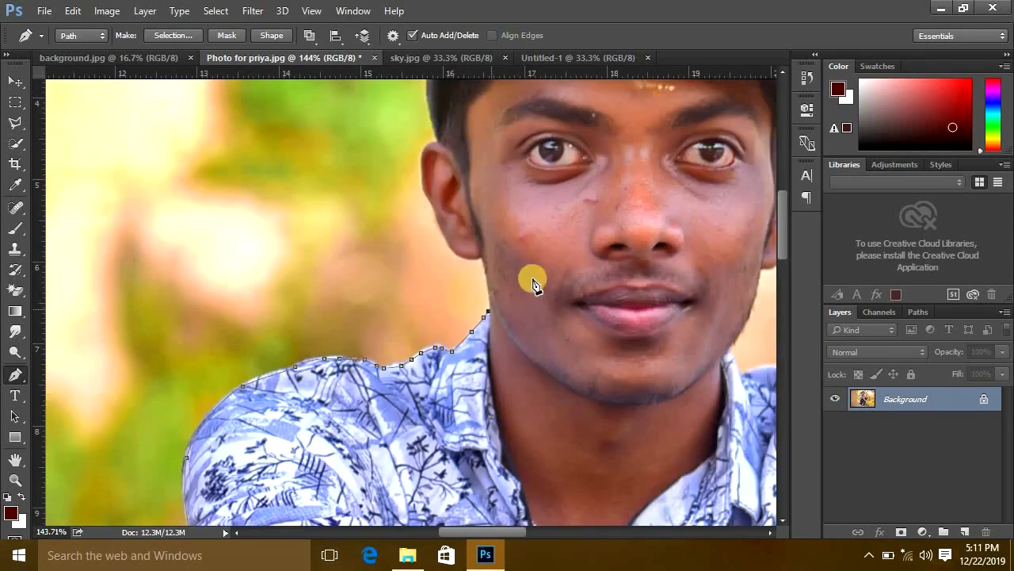
scroll(504, 290, up, 2)
click(489, 249)
click(408, 151)
click(403, 93)
drag(404, 93, 355, 292)
click(368, 273)
click(373, 273)
drag(359, 181, 364, 161)
Trace the path over the crown of the cap to its far side
drag(363, 161, 331, 367)
drag(356, 229, 369, 189)
drag(437, 107, 464, 96)
click(505, 106)
click(515, 110)
click(530, 111)
drag(595, 94, 552, 127)
click(606, 152)
click(618, 170)
drag(714, 231, 728, 257)
Trace the path around the cap's brim and back underneath it to the ear on the image's right
drag(728, 257, 342, 182)
click(338, 244)
click(341, 261)
click(341, 267)
drag(424, 303, 432, 322)
drag(411, 365, 396, 378)
click(372, 393)
click(358, 398)
drag(338, 430, 359, 470)
Continue the path around the ear on the image's right, down the jaw to the collar and onto the shoulder
drag(378, 437, 464, 220)
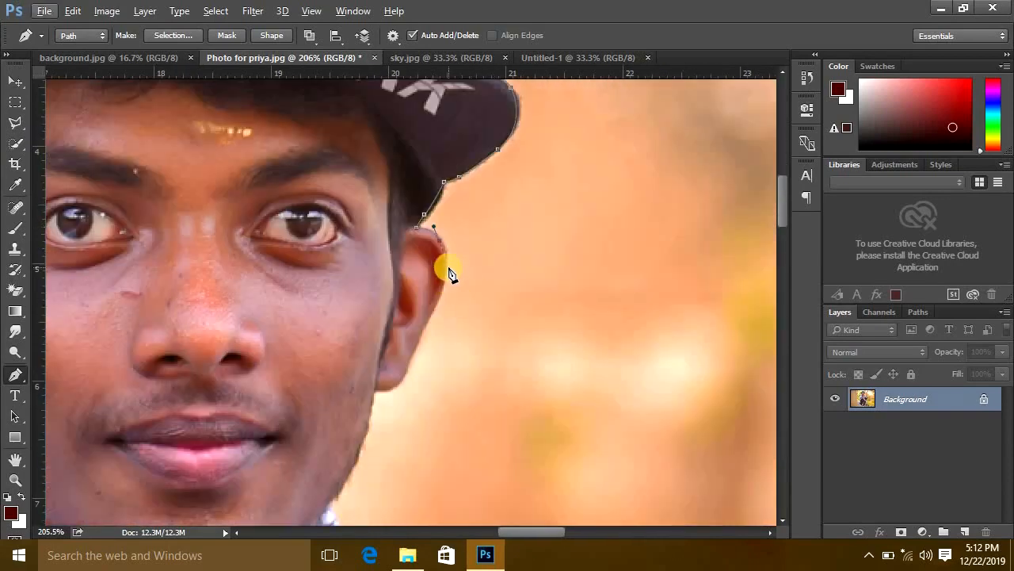
drag(375, 398, 434, 190)
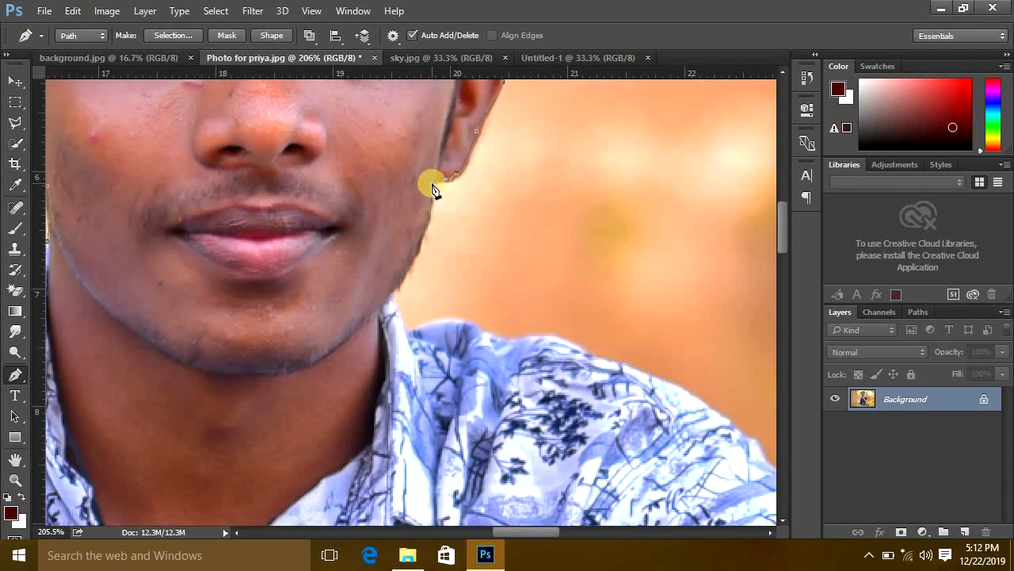
click(427, 326)
click(474, 325)
click(491, 341)
click(531, 336)
click(579, 349)
Trace the path down the shoulder and sleeve on the image's right and around the elbow
drag(678, 369, 353, 150)
drag(378, 182, 390, 196)
click(416, 212)
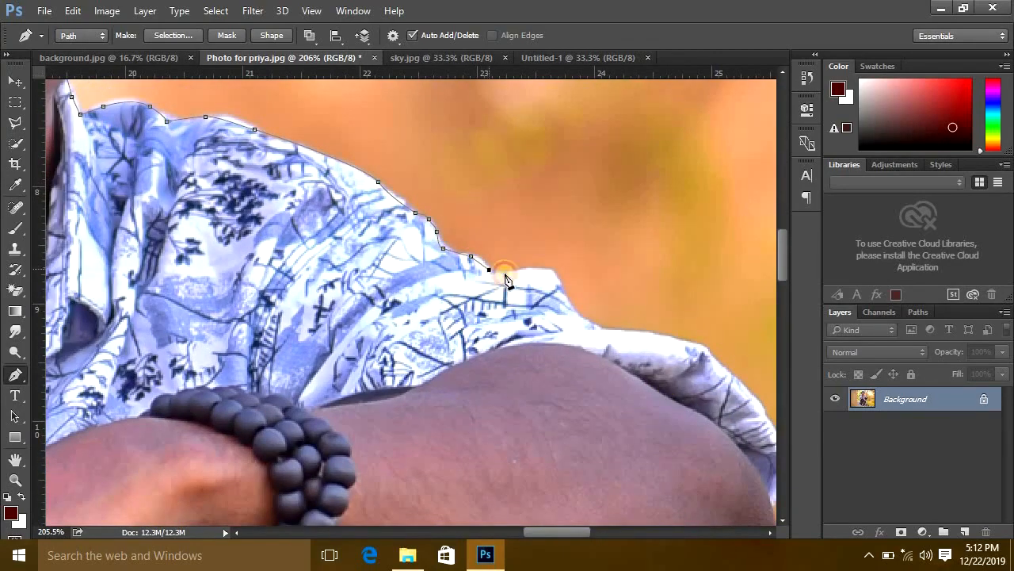
drag(736, 375, 493, 194)
click(514, 223)
click(535, 251)
click(546, 273)
click(547, 292)
click(536, 306)
Continue the path along the underside of the forearm from the elbow to the raised knee
drag(529, 318, 504, 389)
click(408, 447)
click(357, 462)
click(337, 464)
Trace the path down the outer edge of the black trousers from the knee to the bunch of flowers
drag(335, 473, 501, 205)
click(494, 231)
click(481, 247)
click(474, 255)
drag(466, 318, 463, 324)
drag(459, 386, 452, 407)
drag(446, 428, 447, 435)
click(447, 453)
Trace the path around the outer petals along the upper and middle part of the bunch of flowers
drag(487, 428, 429, 217)
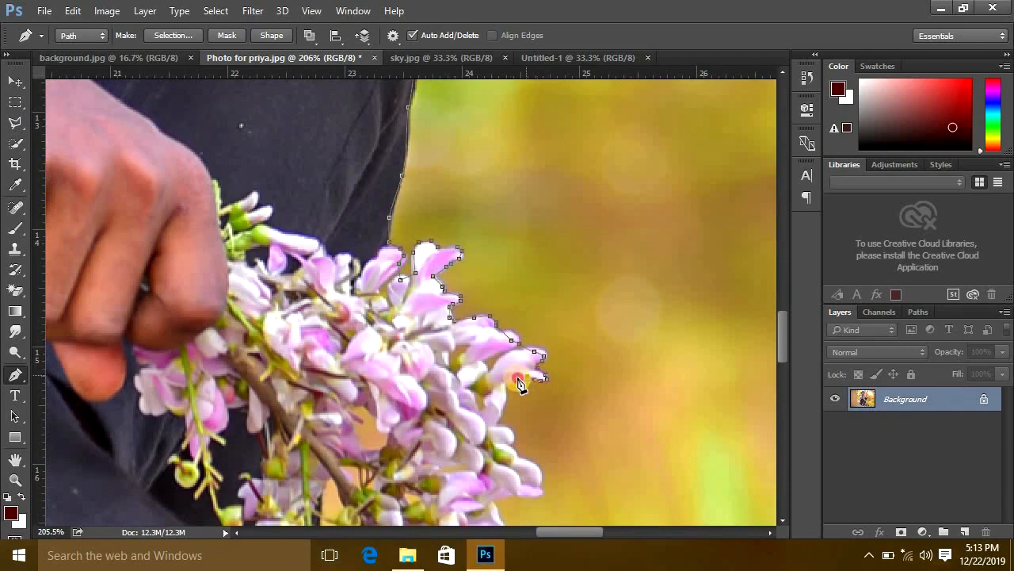
drag(533, 333, 538, 178)
click(521, 282)
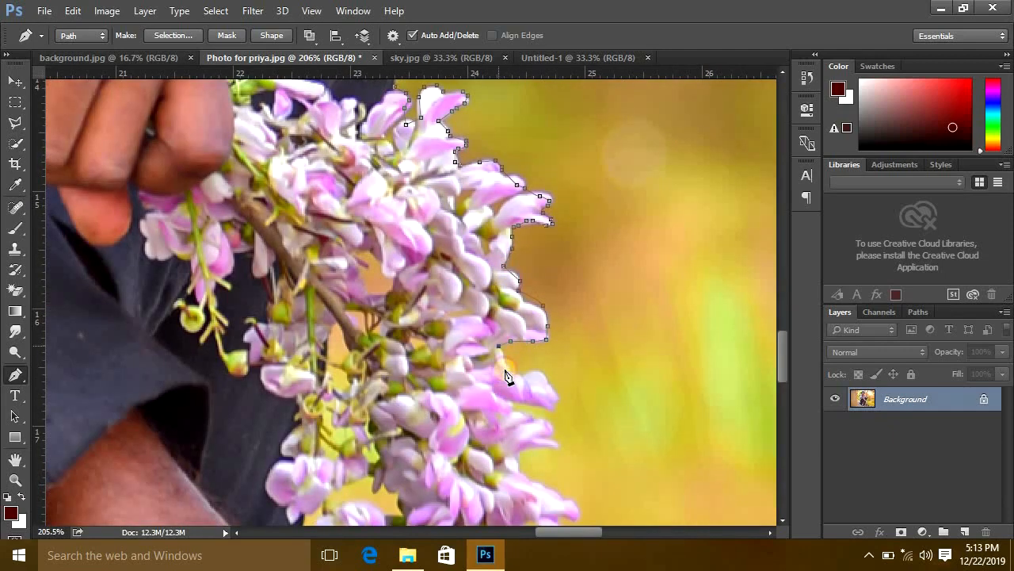
click(536, 444)
click(528, 444)
click(519, 453)
click(519, 476)
Continue the path around the lower petals and the underside of the bunch of flowers
drag(560, 478, 521, 233)
click(531, 298)
click(503, 287)
click(492, 275)
click(489, 304)
click(427, 310)
click(383, 288)
click(338, 282)
click(328, 291)
click(314, 310)
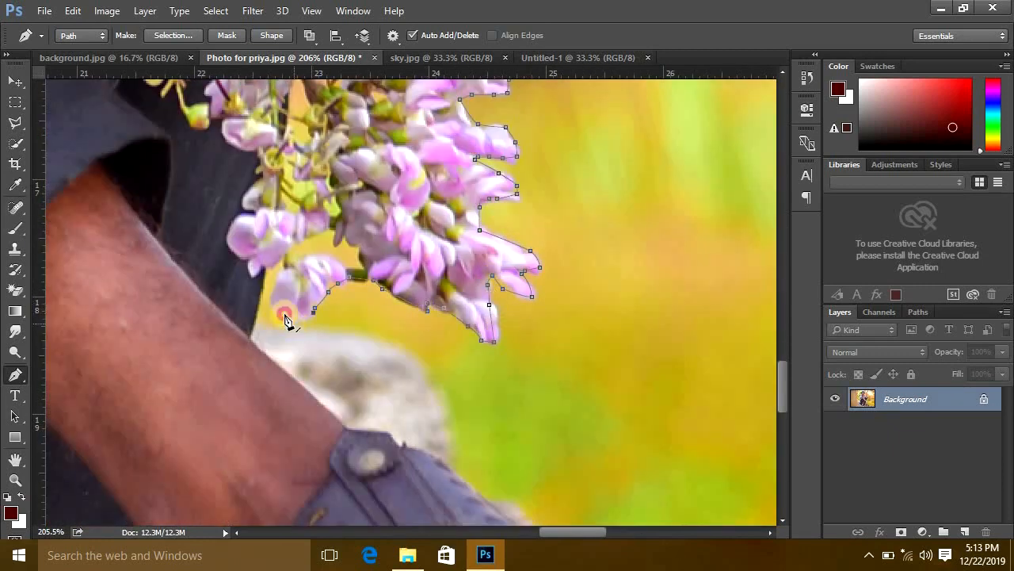
Trace the path past the last blossom and trouser edge, then down the shin to the sandal strap
click(267, 266)
click(256, 309)
click(249, 335)
click(294, 379)
click(304, 387)
click(343, 425)
click(350, 429)
Continue the path along the ankle strap of the sandal on the image's right to the top of the foot
drag(415, 443, 425, 316)
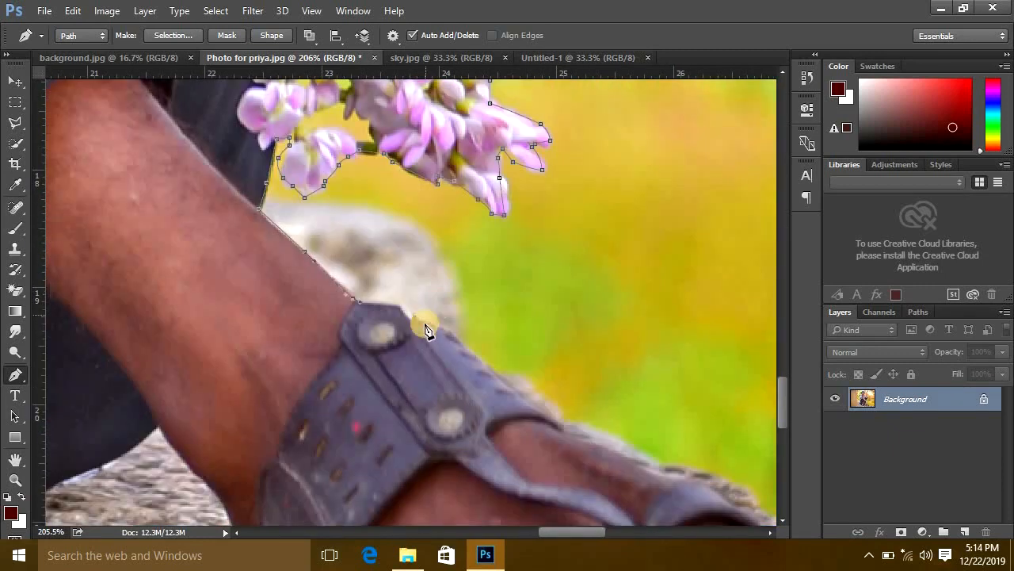
click(490, 370)
click(575, 427)
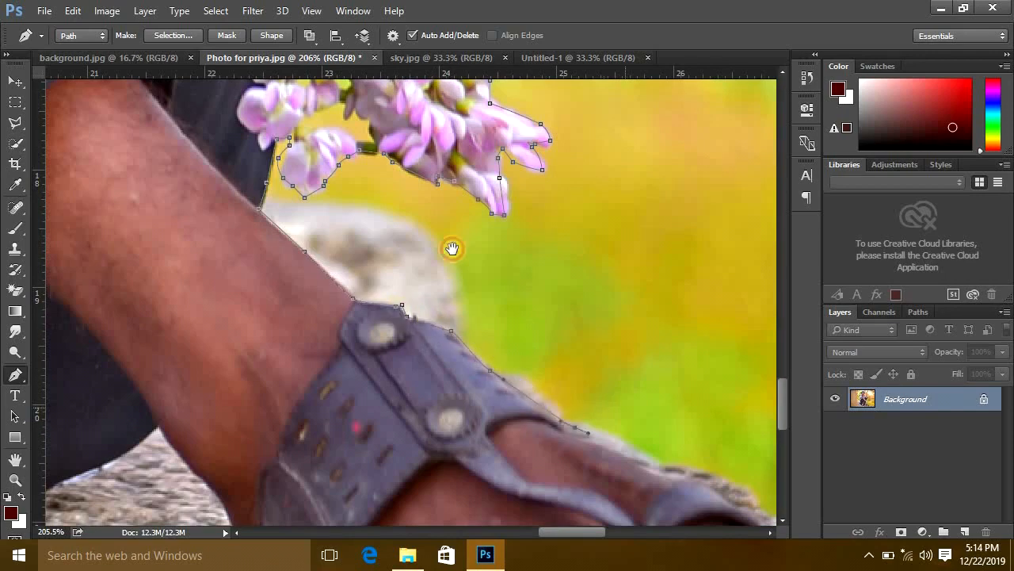
Trace the path over the foot and around the toe end of the sandal on the image's right
drag(591, 353, 418, 186)
click(472, 300)
click(556, 335)
click(602, 373)
click(612, 409)
click(633, 415)
scroll(605, 429, down, 3)
click(623, 299)
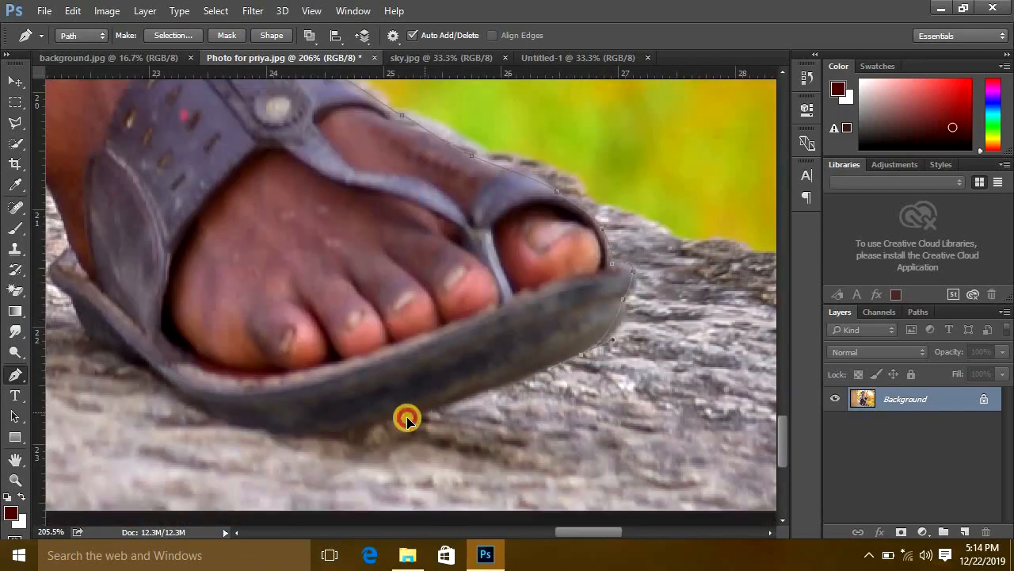
Continue the path back along the underside of that sandal's sole to its heel
click(416, 416)
drag(235, 424, 487, 373)
click(503, 376)
click(410, 323)
click(357, 300)
click(341, 289)
click(326, 248)
click(311, 236)
Trace the path up the back of the heel and ankle to the trousers' lower edge
click(427, 356)
drag(412, 298, 405, 292)
click(357, 241)
click(346, 220)
Trace the path along the trousers' lower edge between the feet and down the toes of the other sandal
drag(345, 219, 634, 238)
drag(579, 275, 564, 280)
click(532, 295)
click(497, 314)
click(456, 323)
click(428, 321)
click(396, 325)
click(378, 331)
click(364, 332)
click(353, 327)
click(370, 374)
click(388, 404)
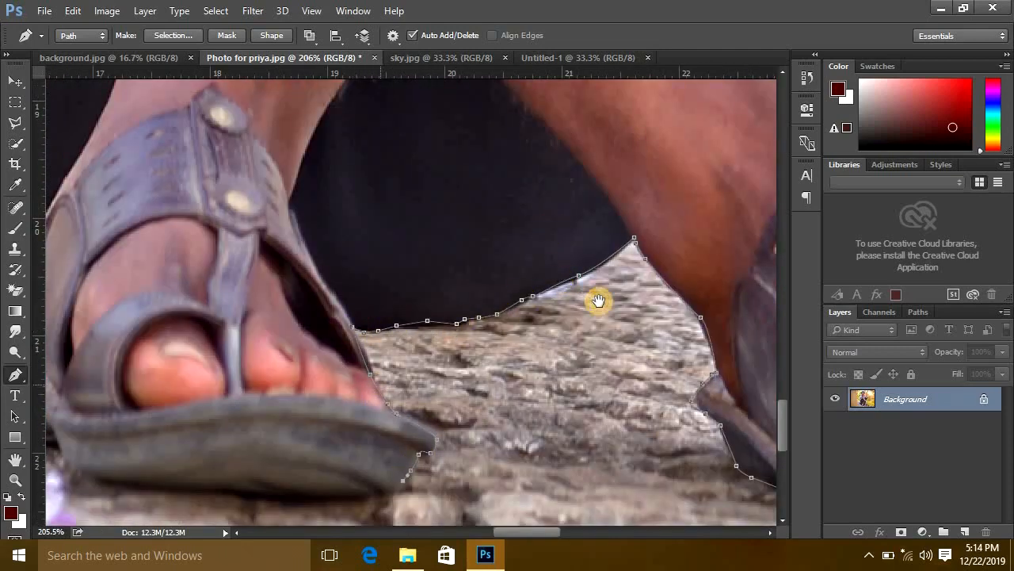
Trace the path along the underside of the other sandal's sole, from the toe end back to the heel
drag(598, 299, 817, 224)
click(558, 426)
click(445, 415)
click(311, 396)
click(281, 385)
click(266, 365)
click(229, 363)
click(184, 341)
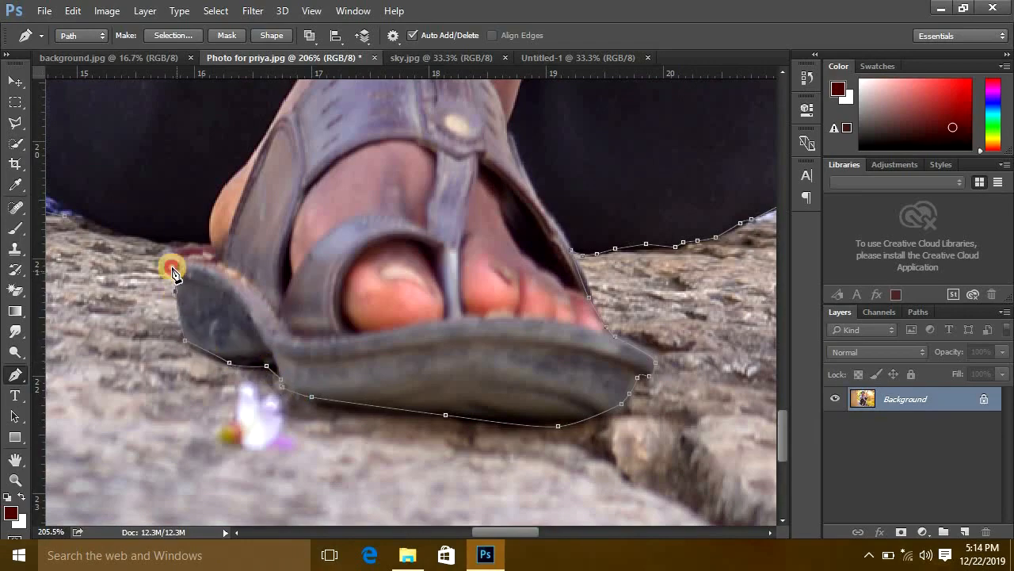
Trace the path up the sandal's heel and along the trousers' lower edge, closing it at the shirt hem
click(165, 241)
drag(67, 215, 534, 333)
click(547, 335)
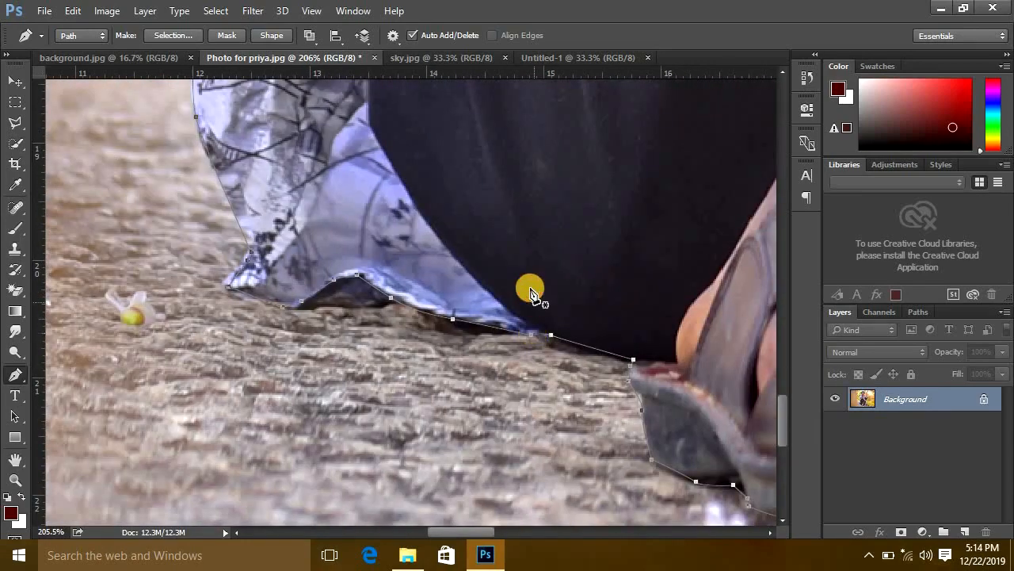
Turn the closed path into a selection and use it to mask out everything around the man
scroll(430, 295, down, 8)
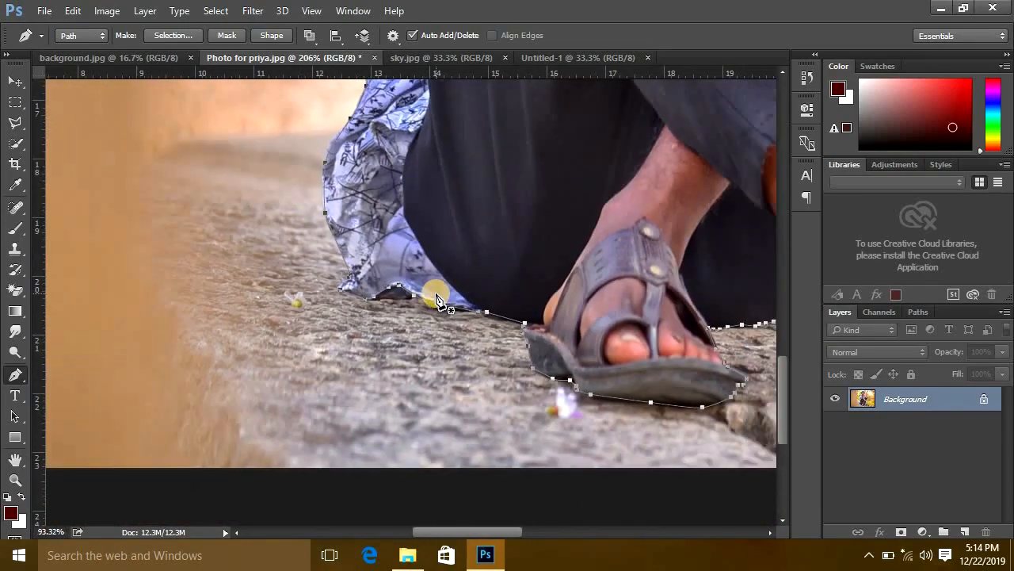
scroll(436, 297, down, 4)
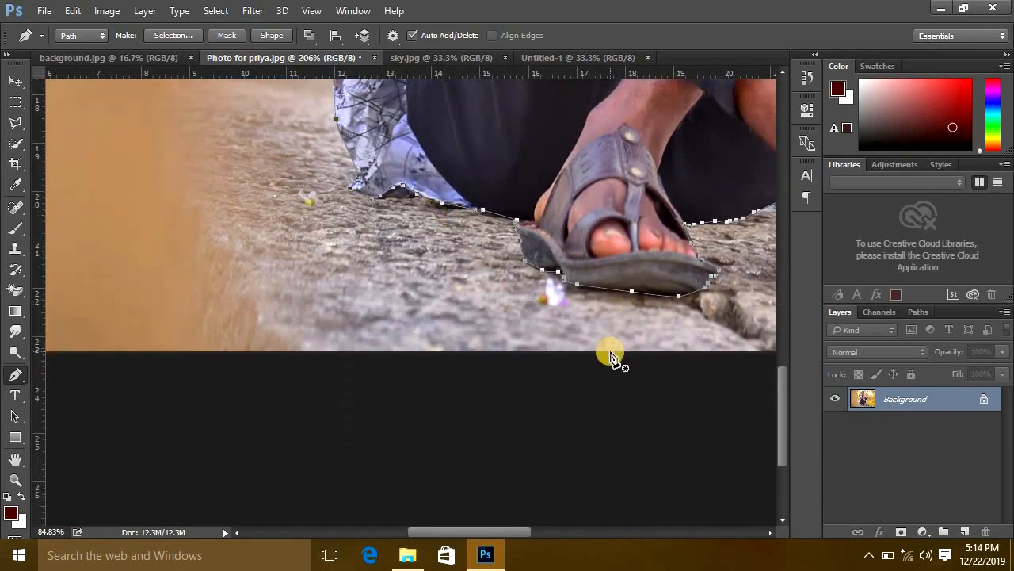
scroll(611, 358, up, 3)
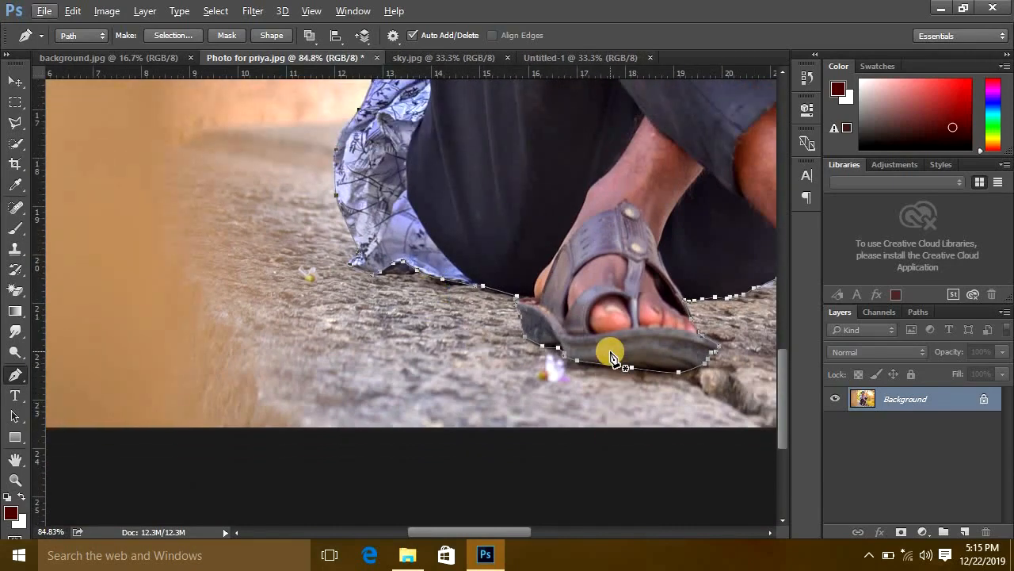
right_click(535, 184)
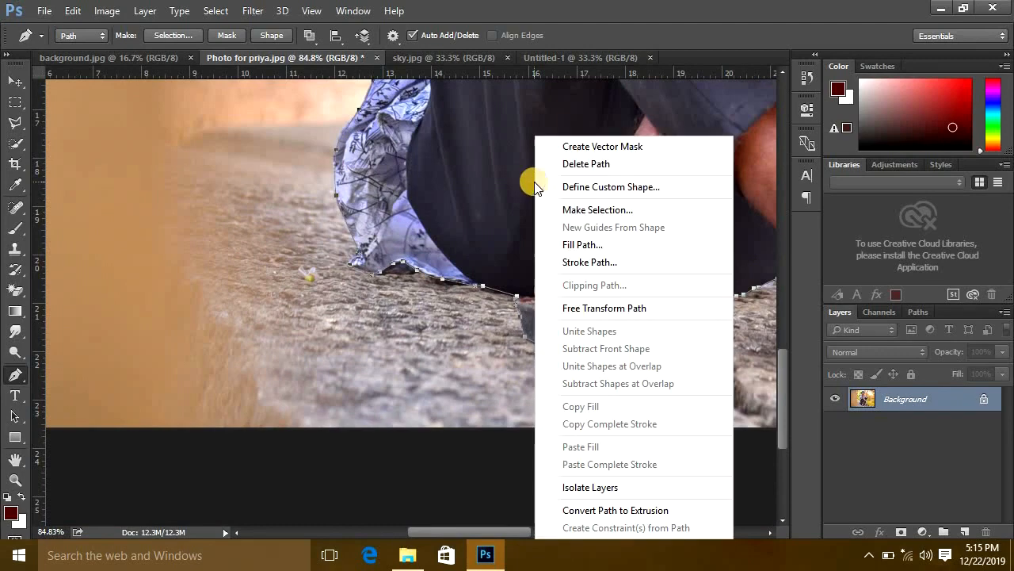
click(586, 211)
click(626, 165)
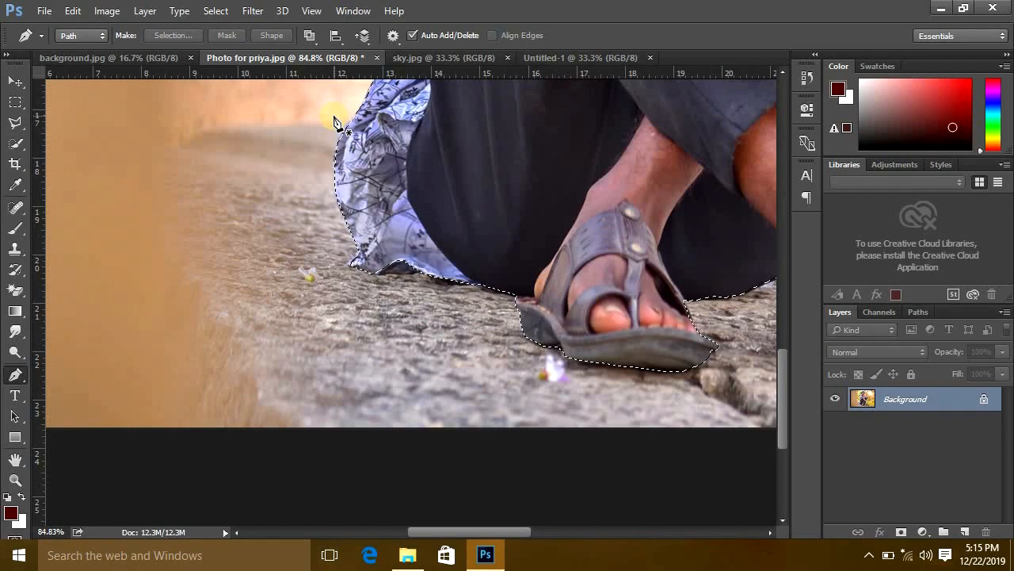
click(900, 538)
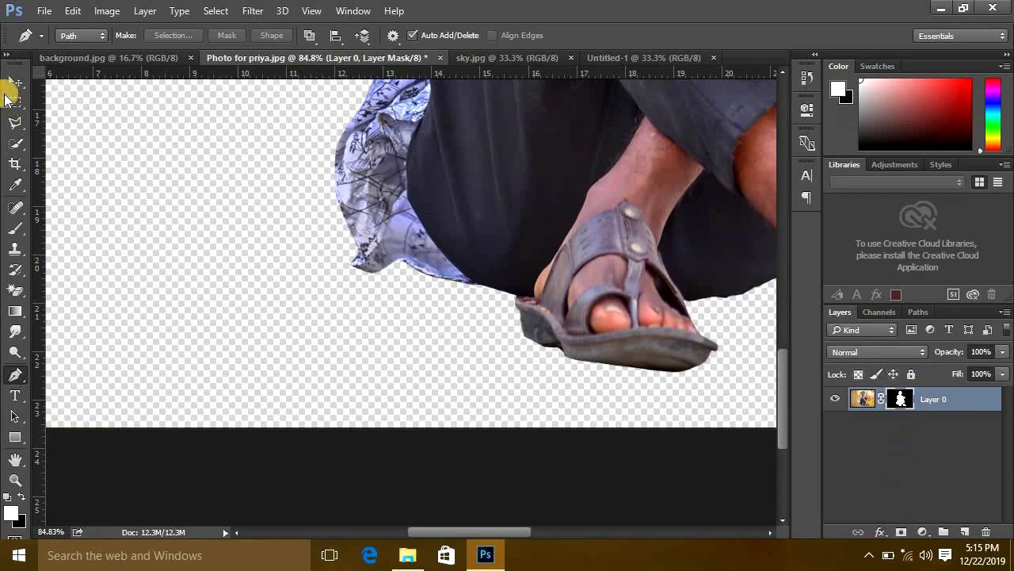
Move the masked man from the portrait photo into the Untitled-1 document
key(v)
scroll(317, 199, down, 3)
scroll(475, 253, down, 3)
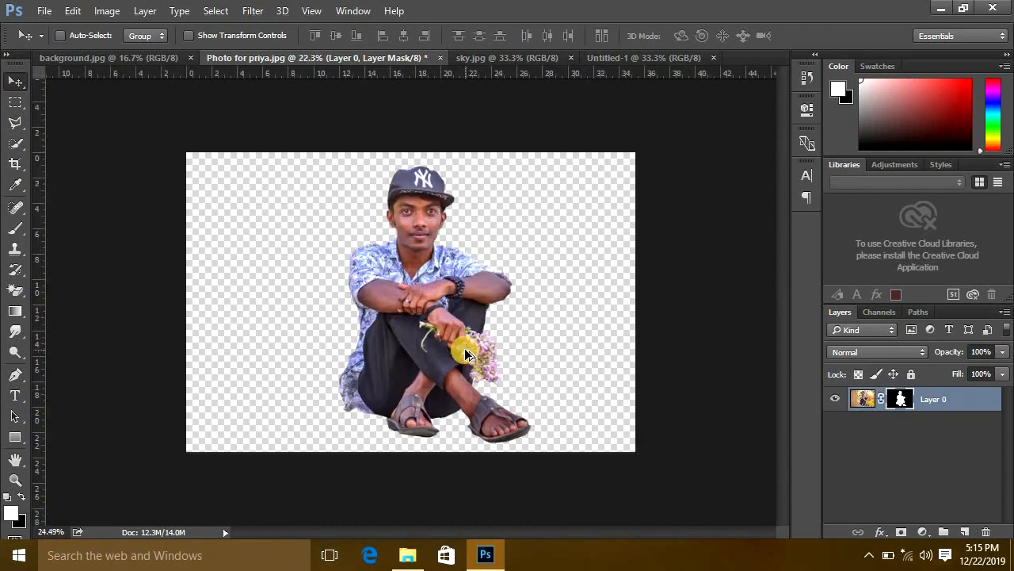
scroll(466, 354, up, 1)
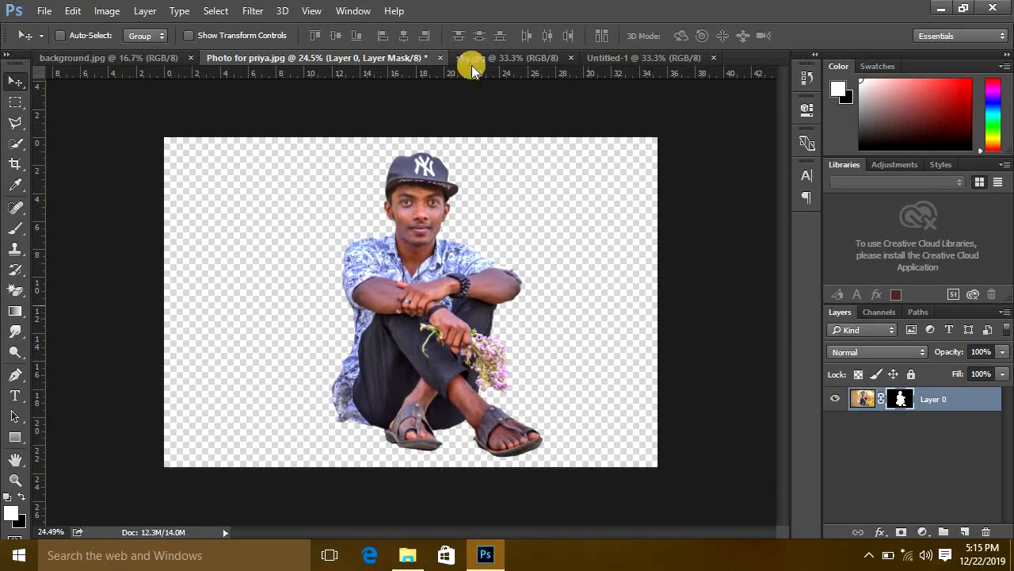
drag(432, 263, 431, 229)
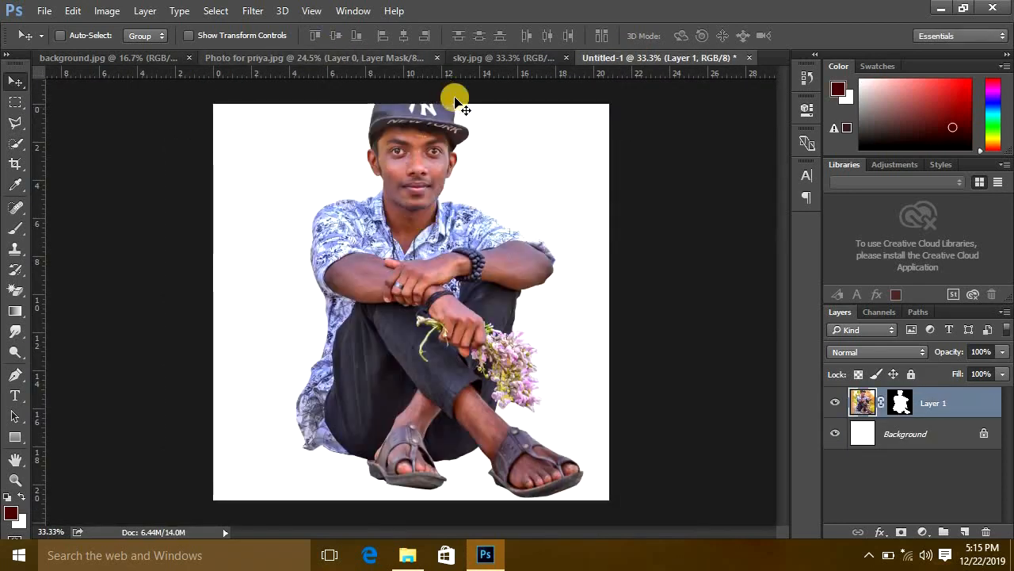
Bring the beach picture from background.jpg into Untitled-1, shift it upward, and place its layer beneath the man
click(150, 58)
drag(451, 312, 495, 220)
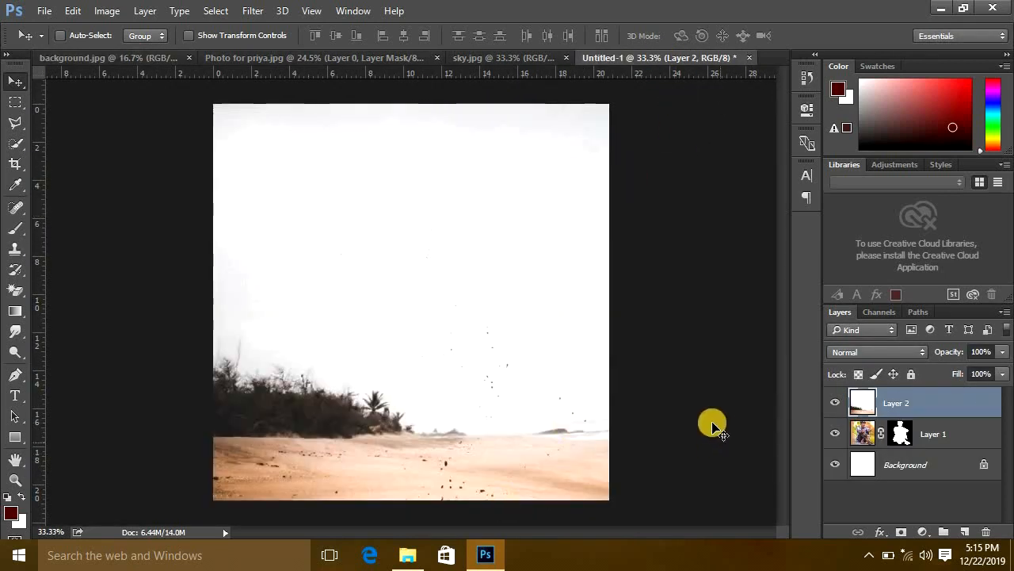
drag(444, 383, 444, 320)
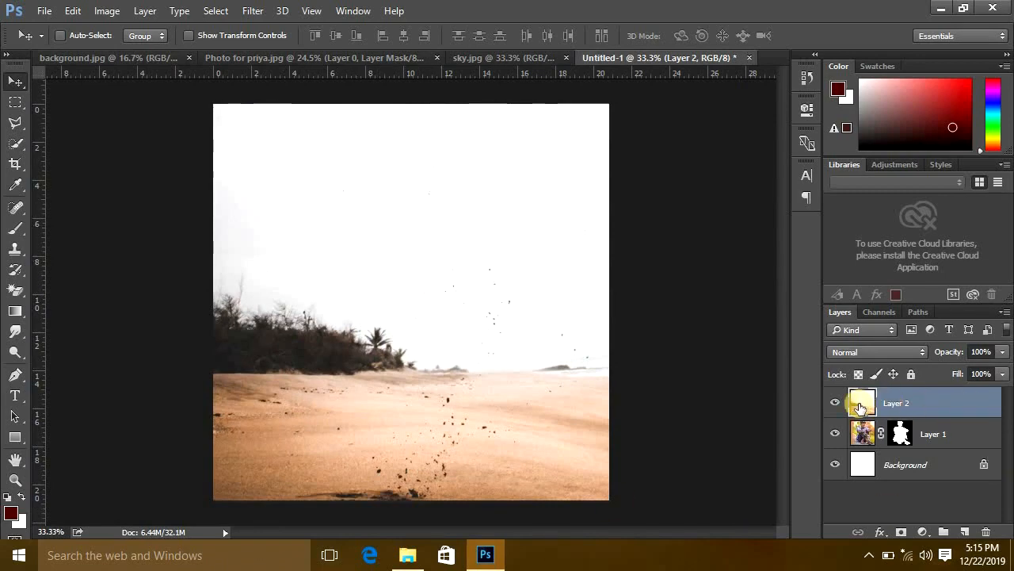
drag(861, 407, 911, 448)
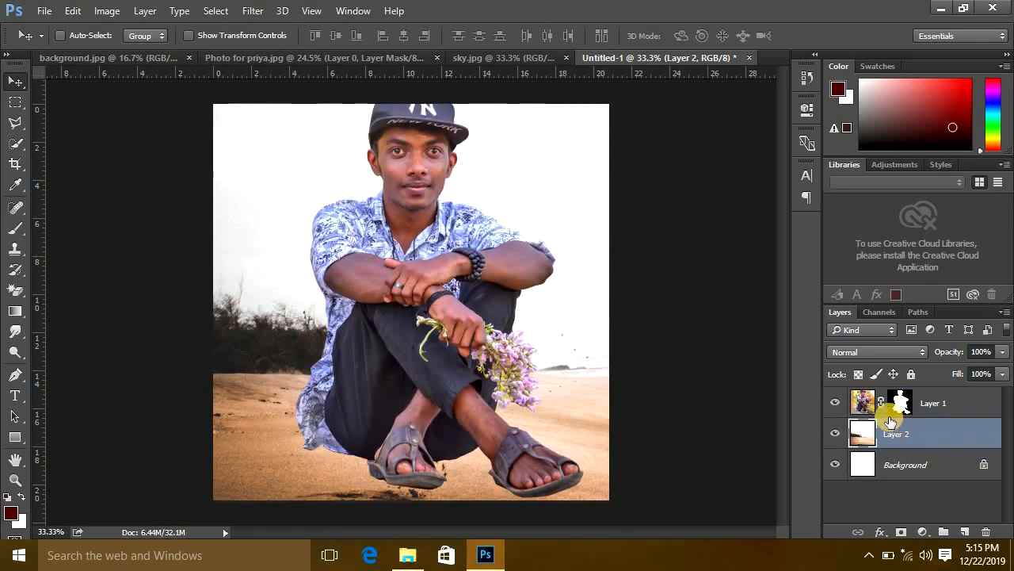
Scale the man's layer proportionally to 79.55% and position him near the middle of the canvas
click(865, 408)
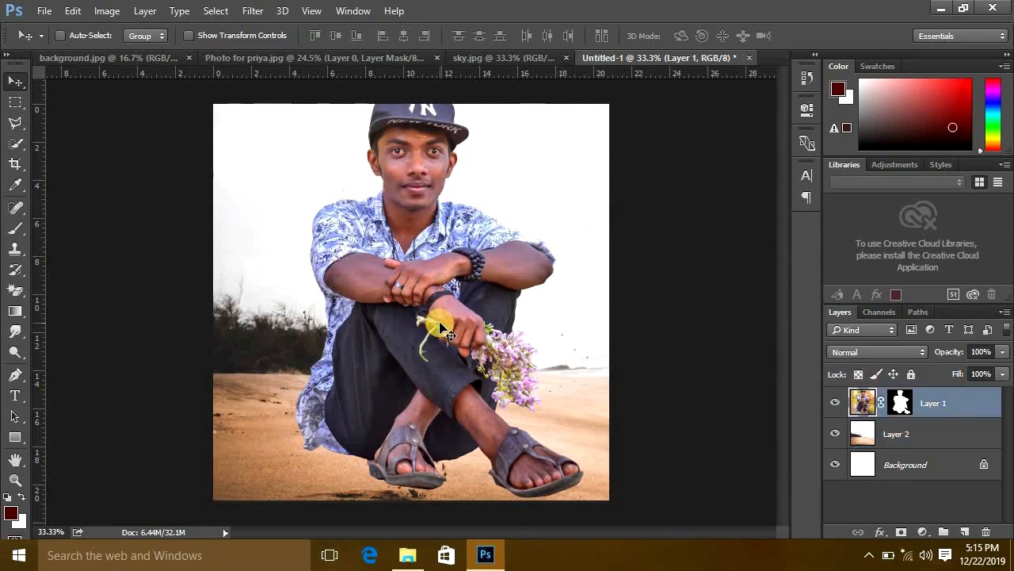
key(ctrl)
key(ctrl+t)
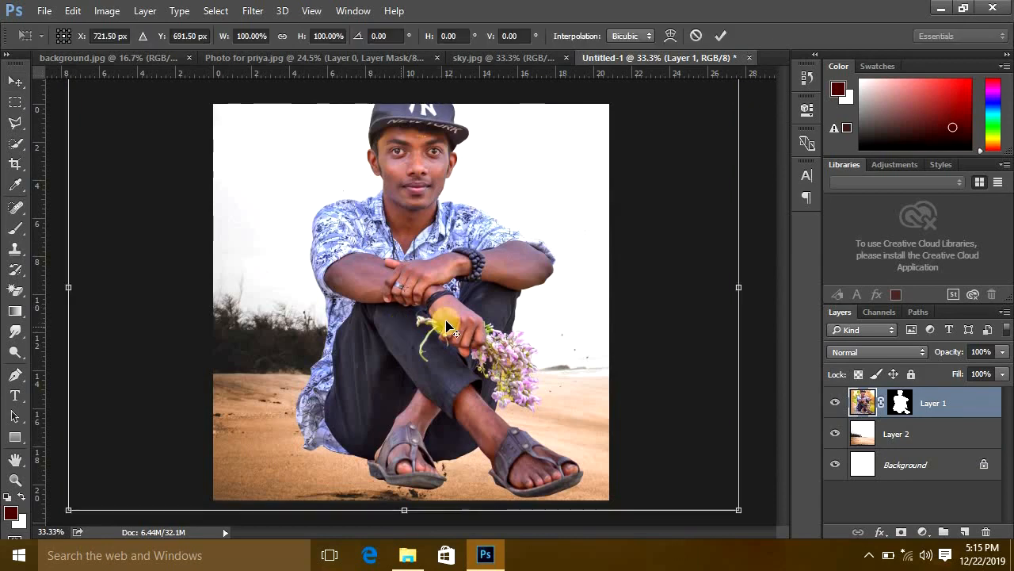
scroll(439, 325, down, 3)
scroll(440, 325, up, 1)
drag(652, 129, 549, 184)
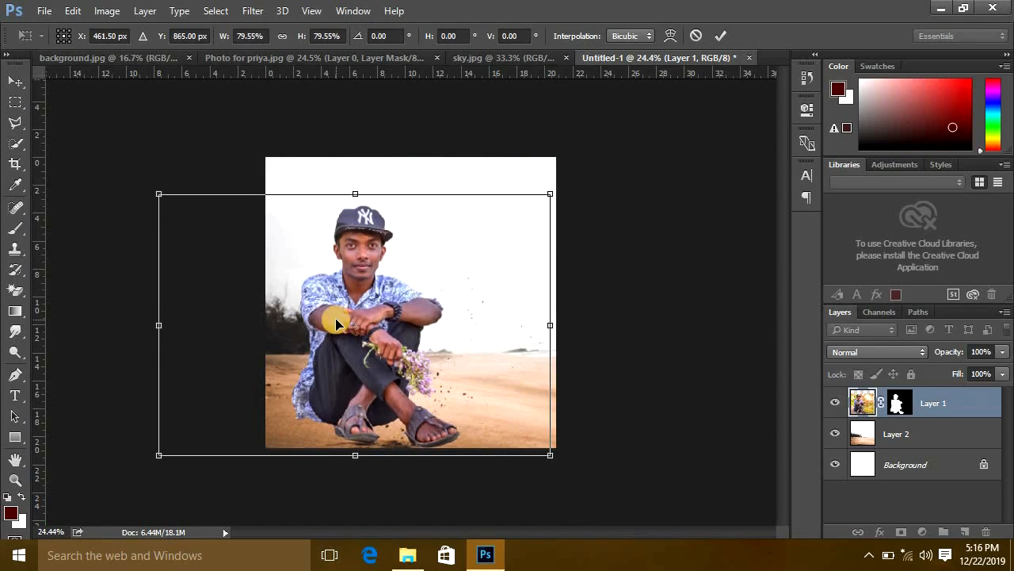
double_click(339, 313)
drag(401, 285, 420, 281)
scroll(443, 328, up, 4)
drag(437, 319, 437, 313)
Scale the beach layer down and reposition it so it still covers the sand and tree area behind the man
click(889, 435)
key(ctrl+t)
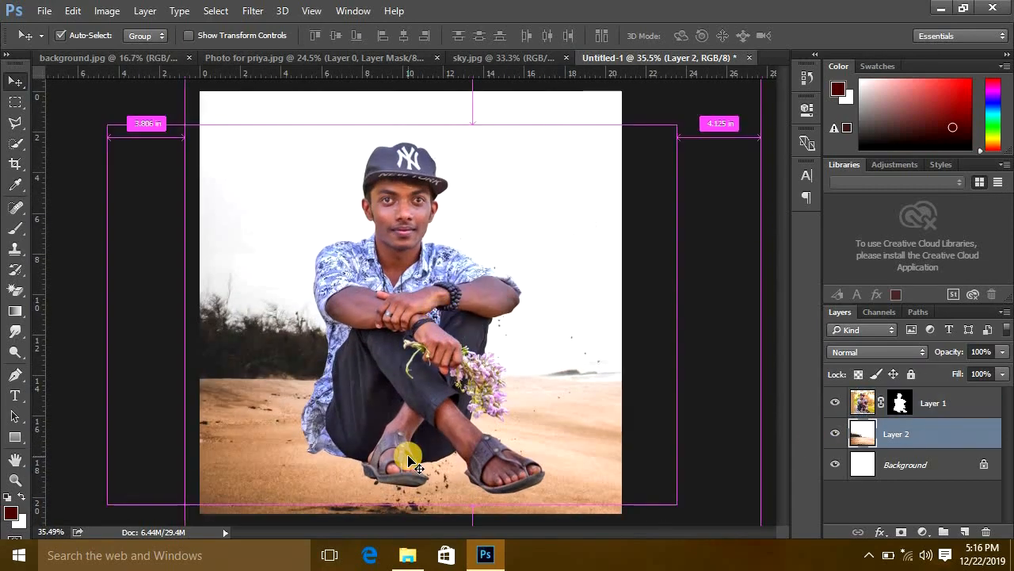
scroll(408, 458, down, 1)
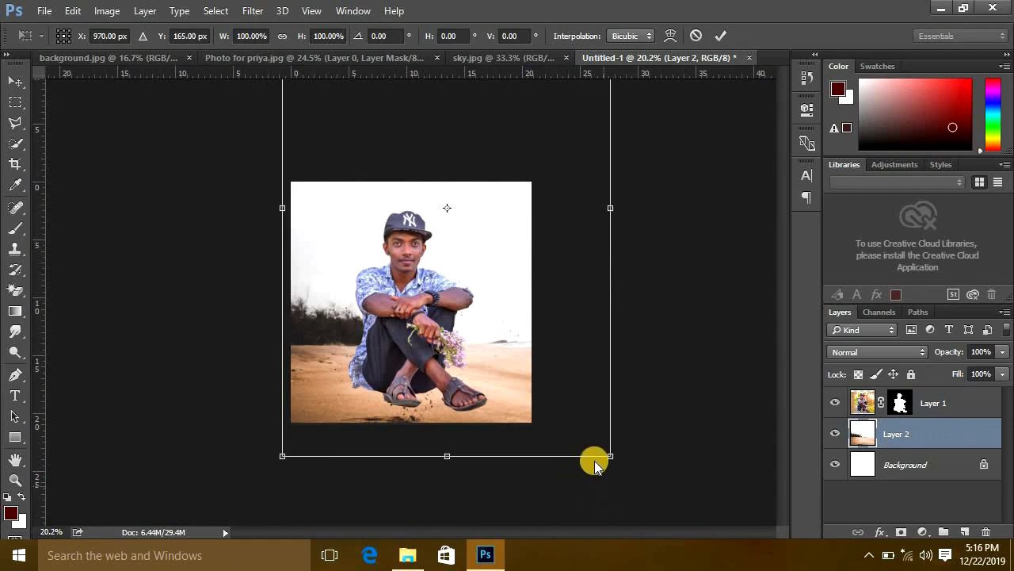
drag(609, 457, 562, 438)
mouse_move(476, 298)
mouse_down()
mouse_move(475, 322)
mouse_move(470, 315)
mouse_up()
key(Return)
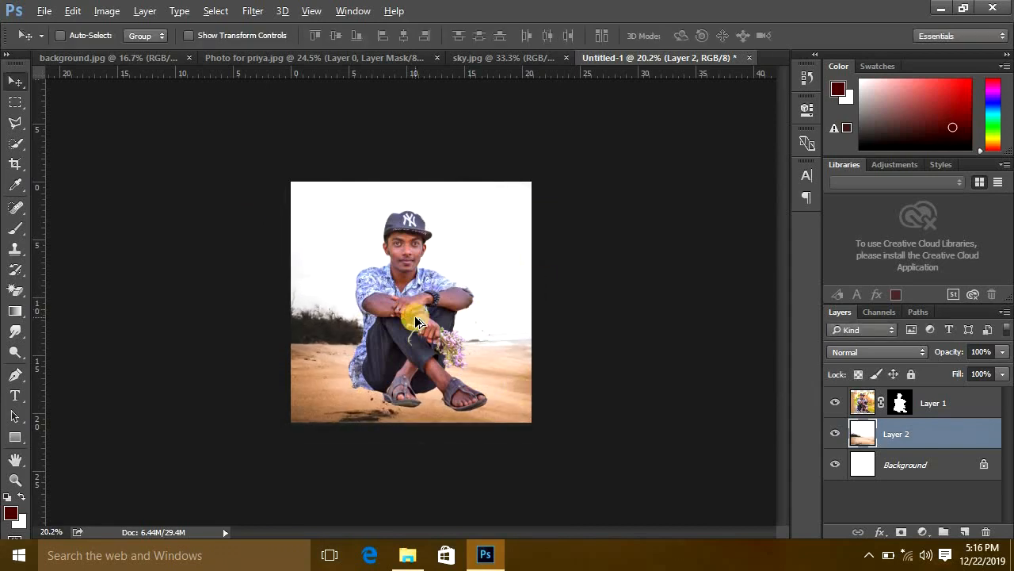
Scale the man's layer down slightly with Free Transform and apply the change
scroll(416, 317, up, 6)
scroll(416, 317, down, 1)
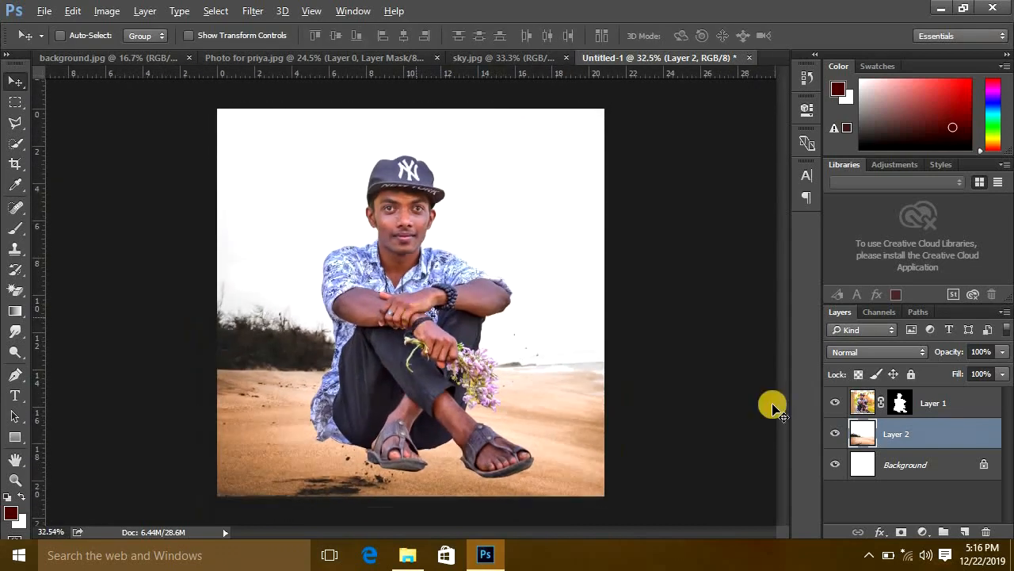
drag(866, 407, 715, 333)
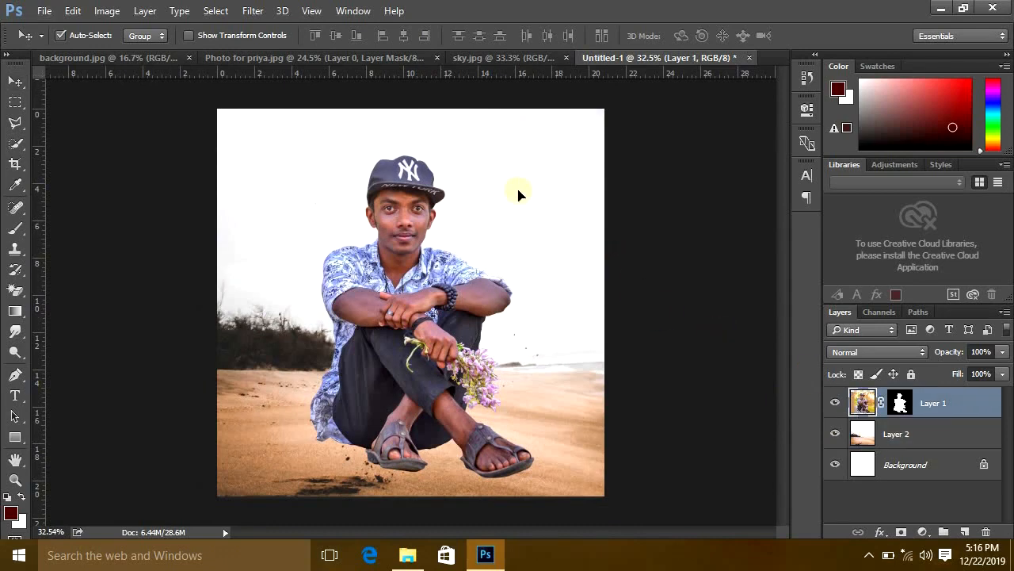
drag(518, 190, 578, 197)
key(ctrl+t)
drag(650, 145, 643, 152)
double_click(372, 281)
click(532, 98)
Bring the sky.jpg picture into Untitled-1, place its layer between the man and the beach, and align it over the upper canvas
click(481, 59)
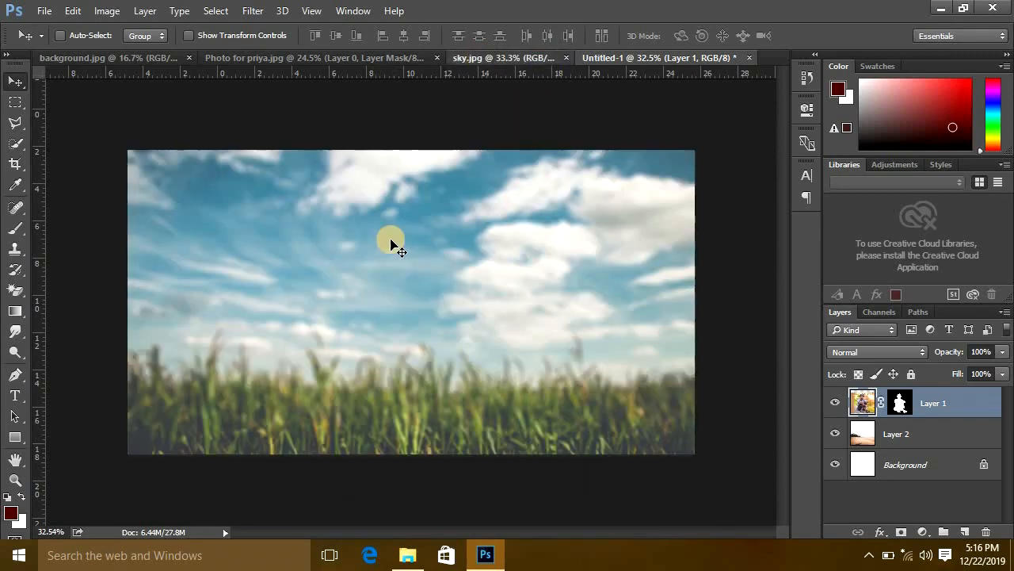
drag(403, 213, 552, 275)
drag(966, 407, 982, 464)
drag(469, 163, 411, 184)
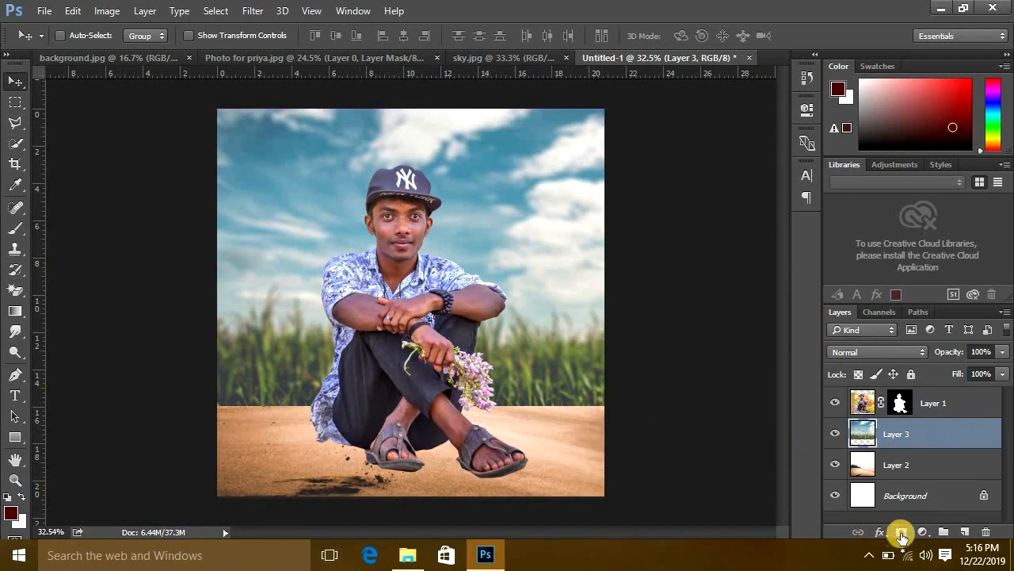
Add a layer mask to the sky layer and ready a soft 989 px brush with 0% hardness
click(902, 532)
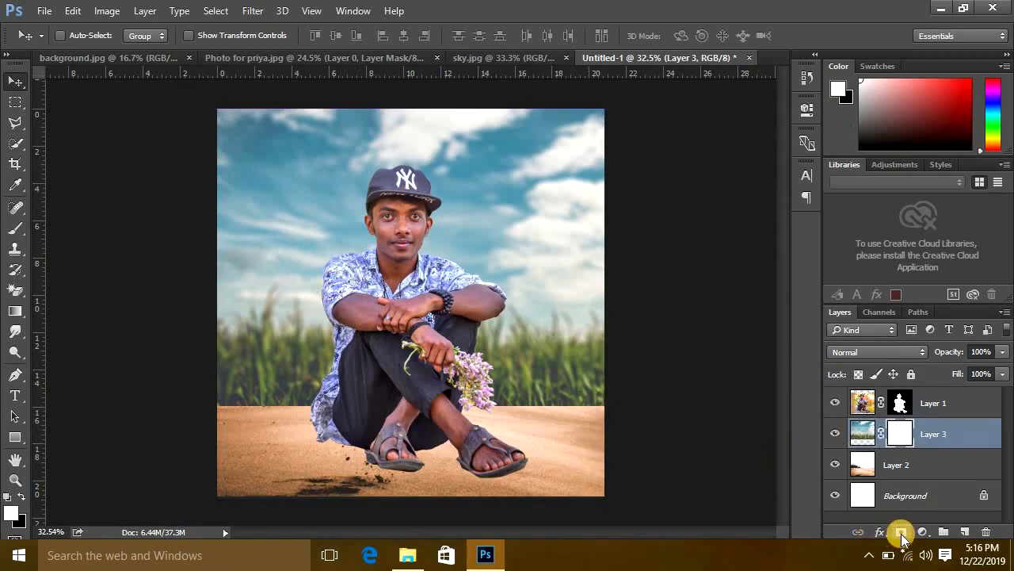
click(17, 231)
drag(342, 262, 422, 274)
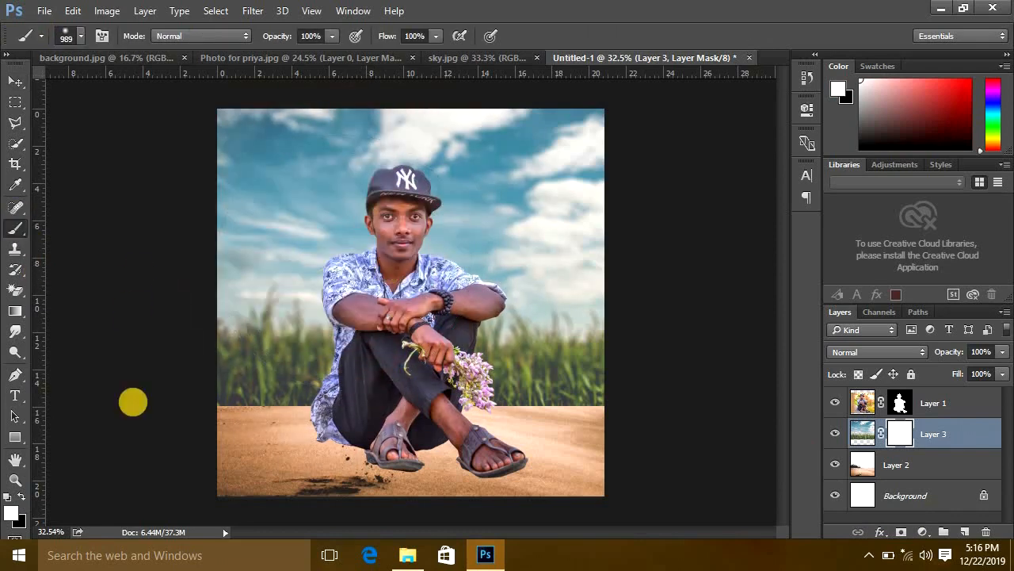
click(82, 34)
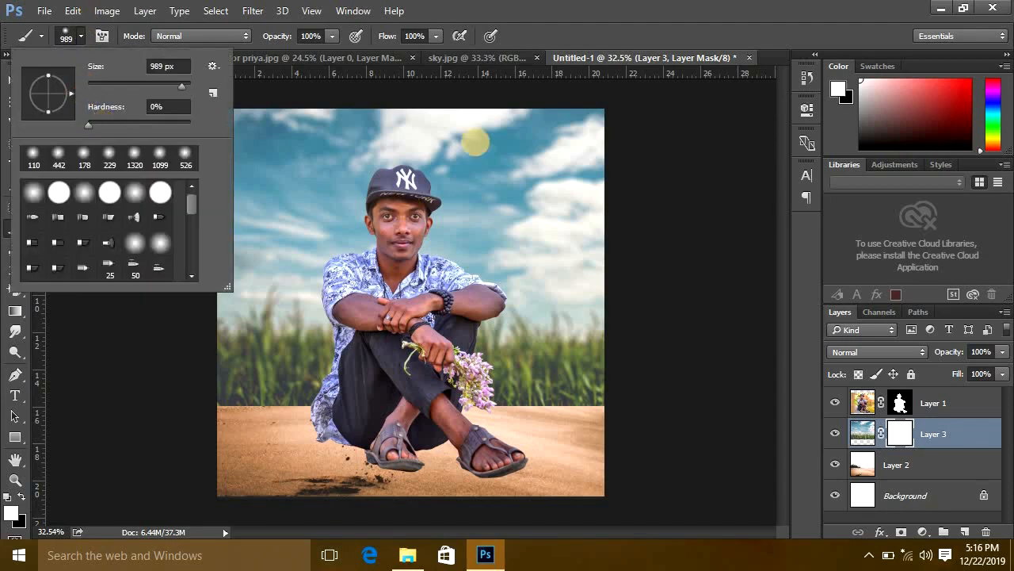
click(335, 354)
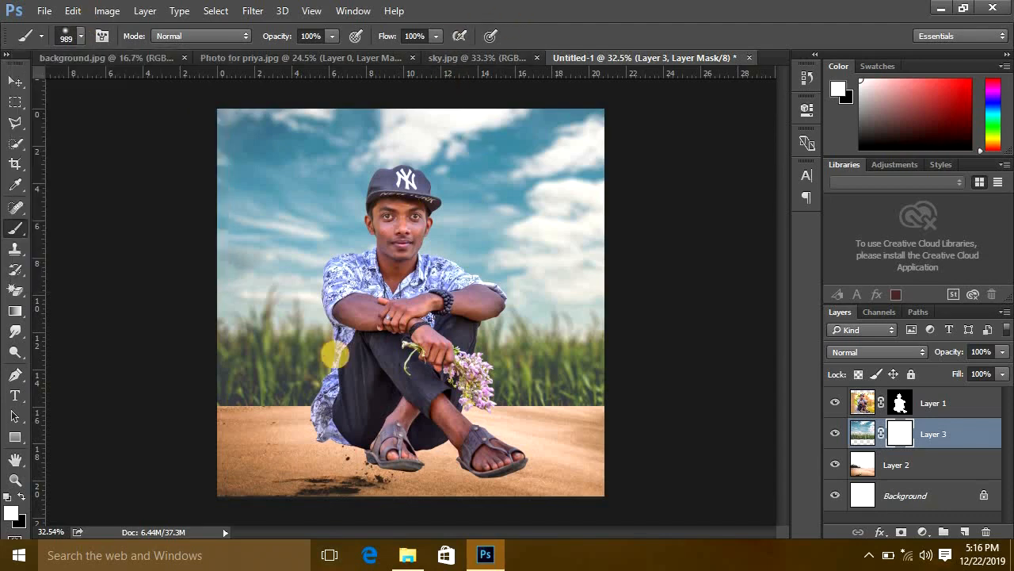
Paint with black (000000) on the sky layer's mask using a soft 1259 px brush to hide the grass and blend the horizon
click(20, 524)
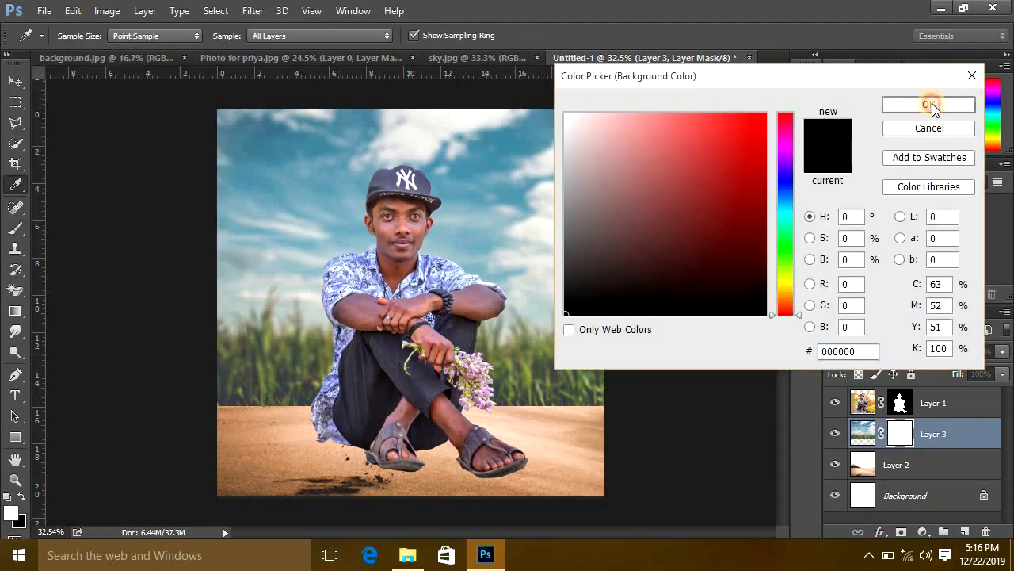
click(929, 105)
click(10, 515)
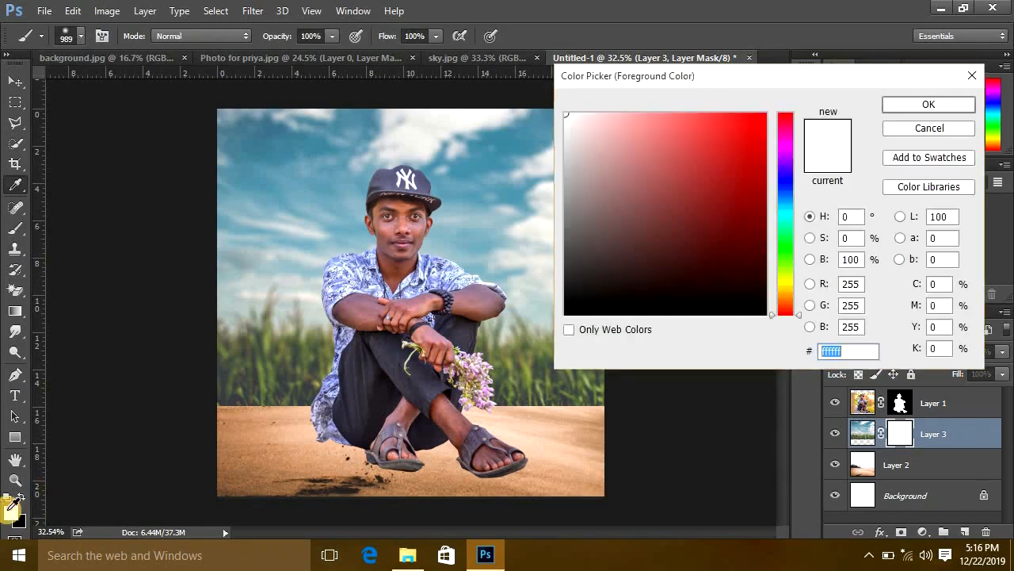
click(415, 432)
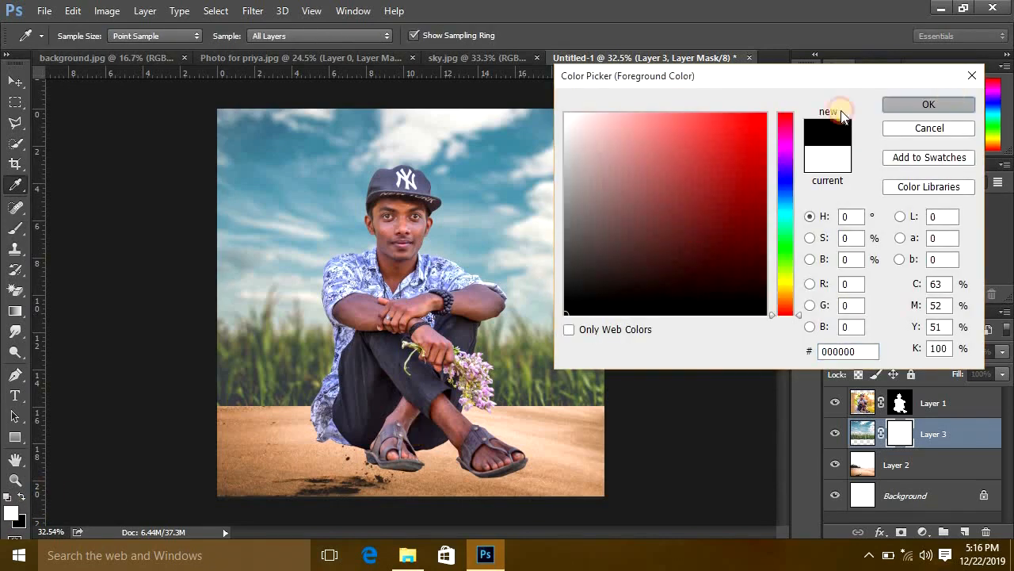
click(946, 102)
mouse_move(622, 477)
mouse_down()
mouse_move(279, 467)
mouse_move(645, 452)
mouse_move(249, 452)
mouse_move(722, 443)
mouse_move(251, 476)
mouse_move(626, 431)
mouse_move(367, 431)
mouse_move(614, 401)
mouse_move(302, 418)
mouse_move(224, 385)
mouse_move(288, 388)
mouse_move(278, 405)
mouse_move(645, 435)
mouse_move(303, 428)
mouse_up()
drag(447, 440, 464, 439)
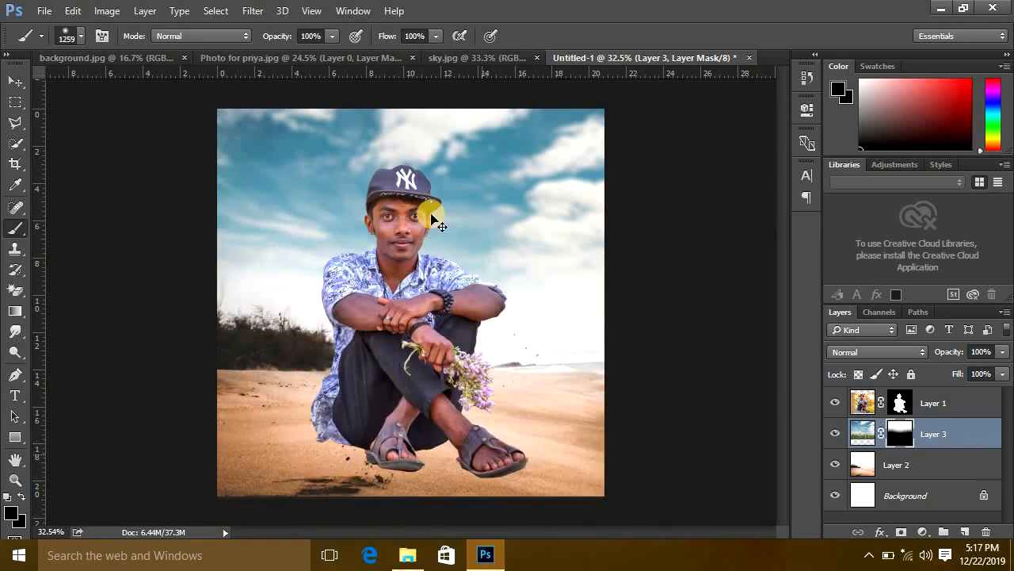
Create a new empty layer directly above the masked sky layer
key(v)
scroll(466, 232, down, 2)
scroll(464, 227, up, 3)
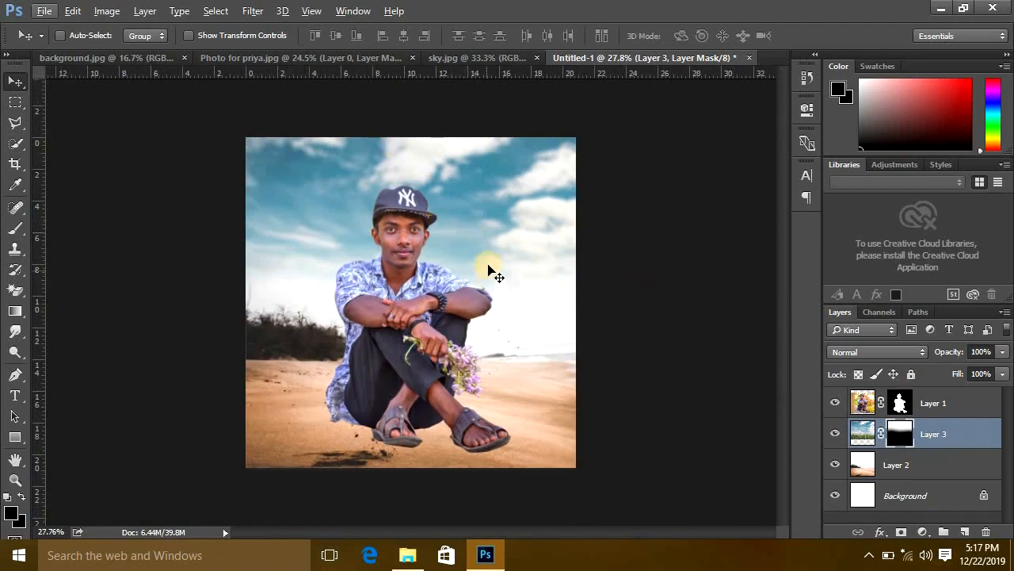
scroll(343, 407, up, 1)
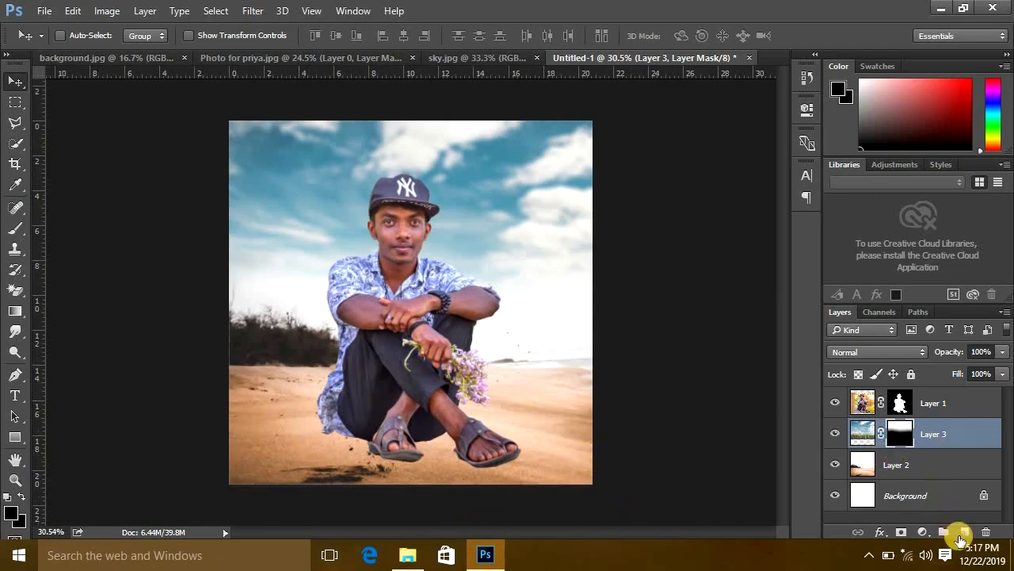
click(963, 538)
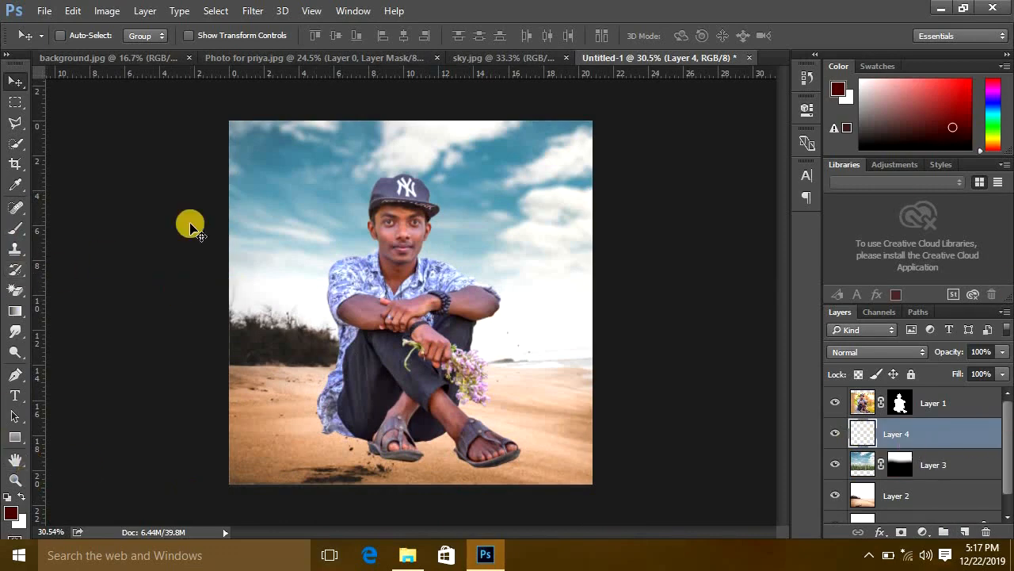
Paint a single soft black (000000) spot on the new empty layer with the 1259 px brush
click(14, 248)
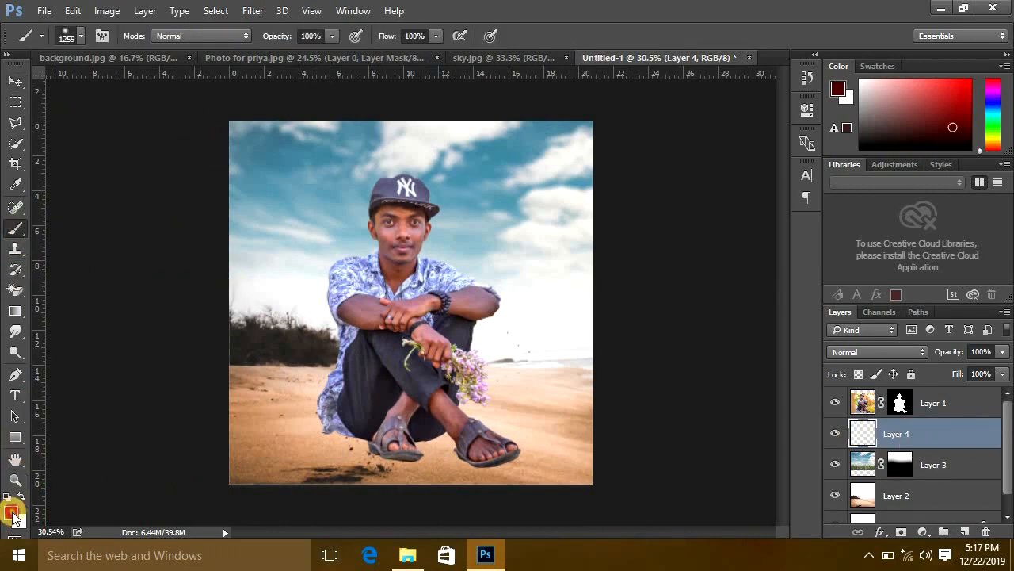
click(11, 512)
drag(585, 195, 526, 486)
click(926, 108)
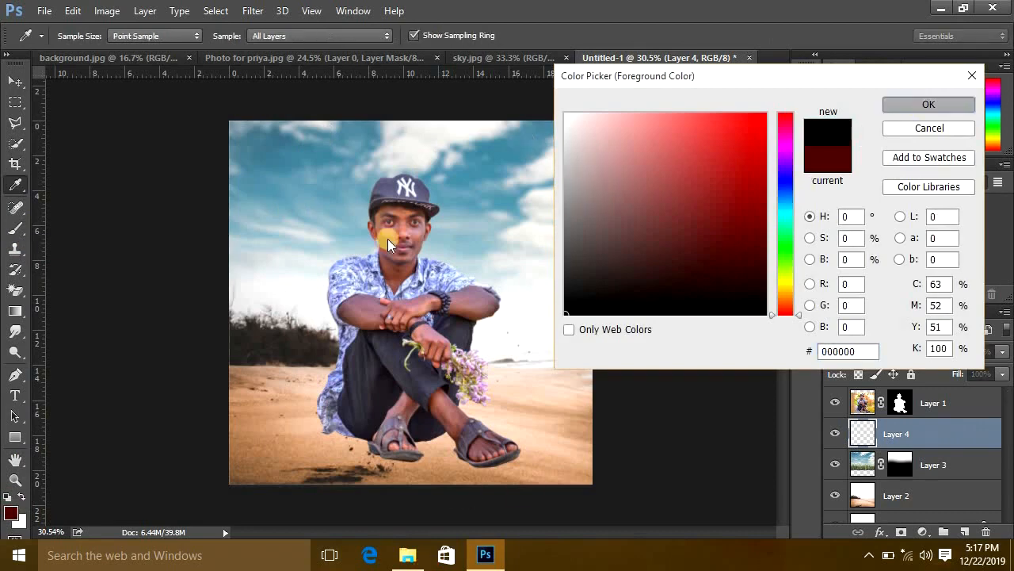
click(636, 378)
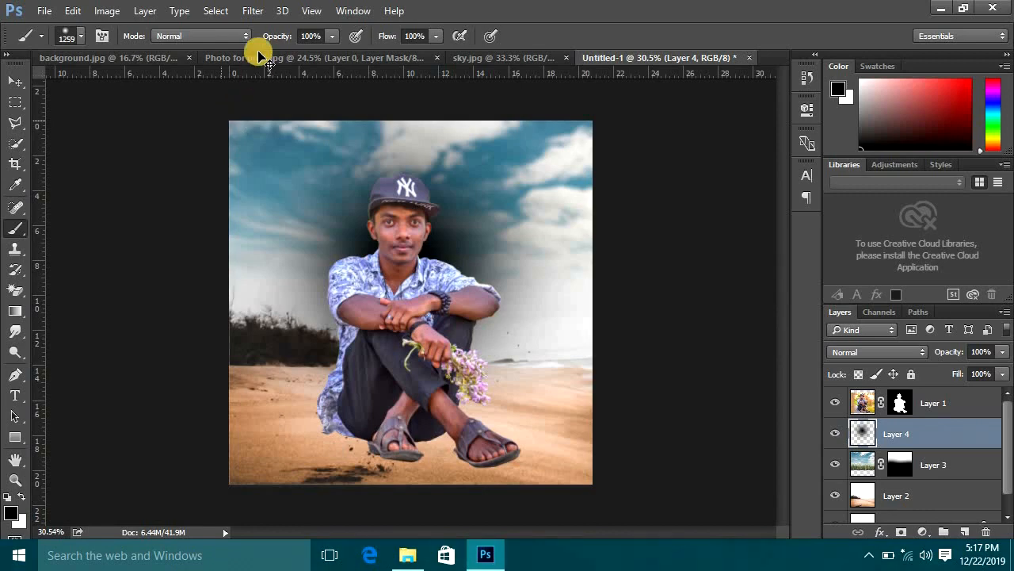
Squash the black spot into a thin flat shadow and position it on the sand directly beneath the seated man
key(ctrl+t)
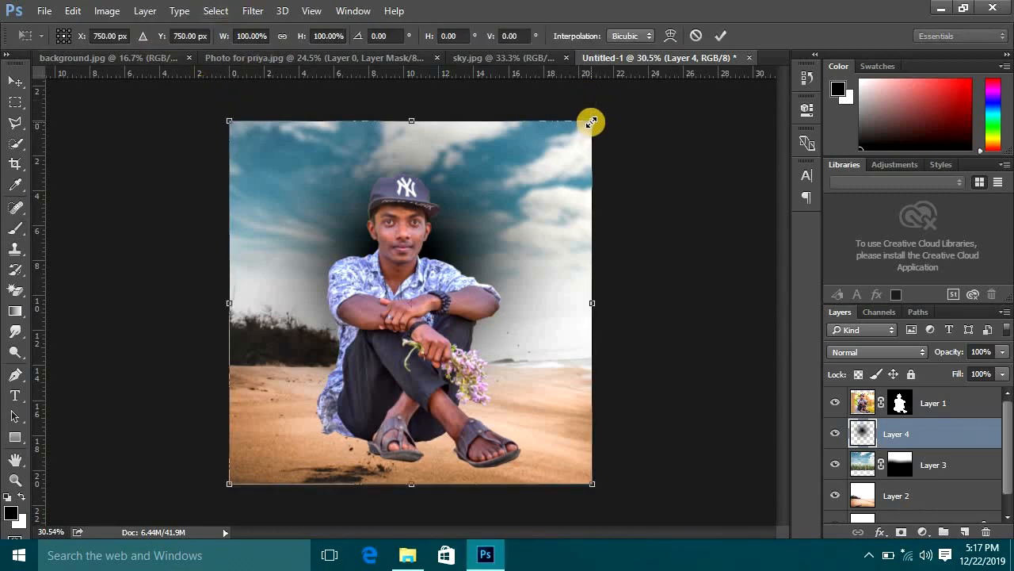
drag(592, 122, 567, 441)
key(Return)
click(15, 80)
drag(456, 478, 449, 446)
scroll(441, 445, up, 3)
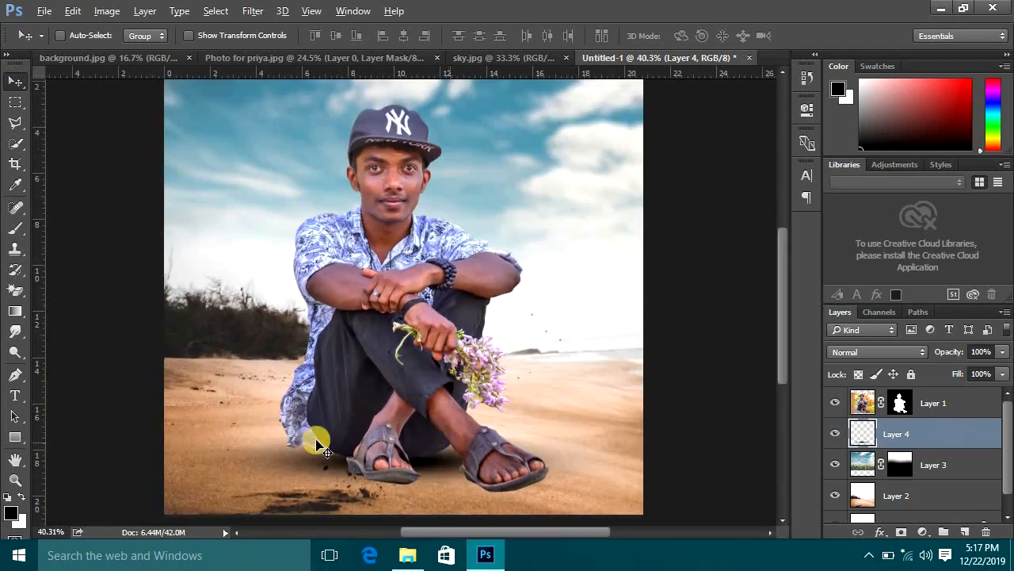
drag(312, 461, 298, 462)
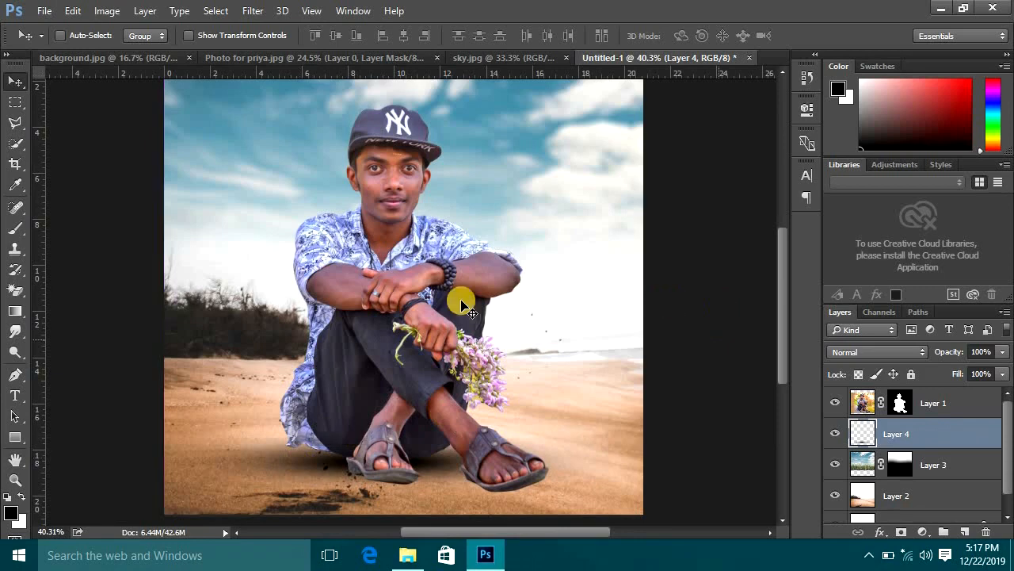
Duplicate the shadow layer, shift the copy under the sandal on the image's right, and set its opacity to 85%
scroll(463, 304, down, 3)
key(ctrl+j)
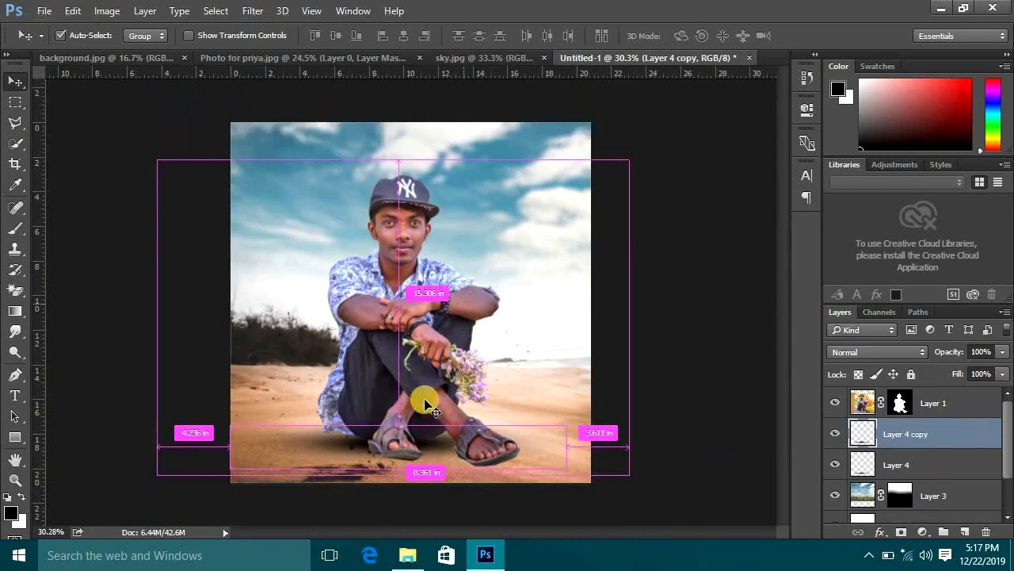
drag(445, 430, 515, 460)
mouse_move(1002, 351)
mouse_down()
mouse_move(959, 371)
mouse_move(991, 366)
mouse_up()
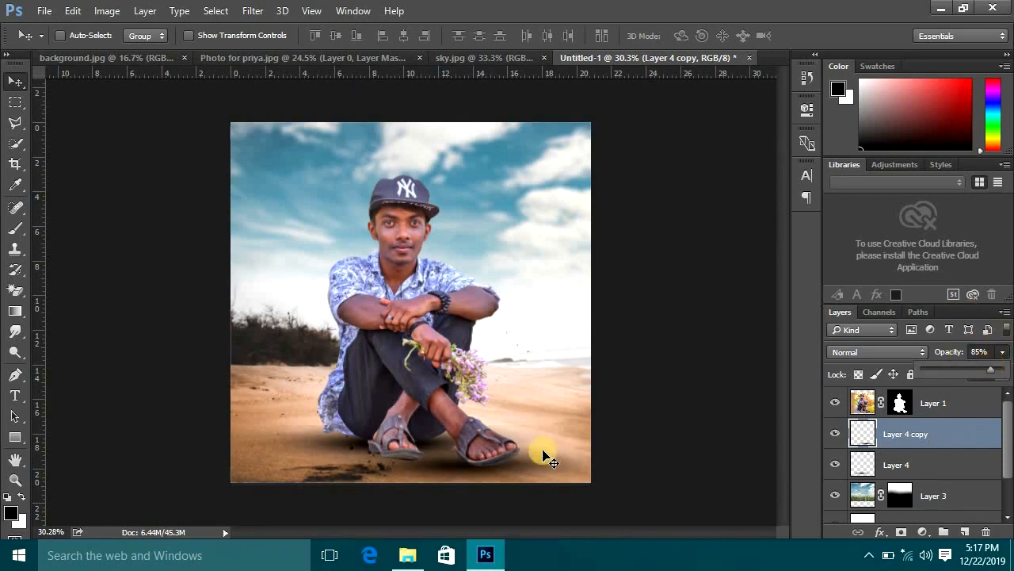
Duplicate the 85% shadow once more and place the copy on the sand beneath the man's feet
drag(582, 442, 382, 451)
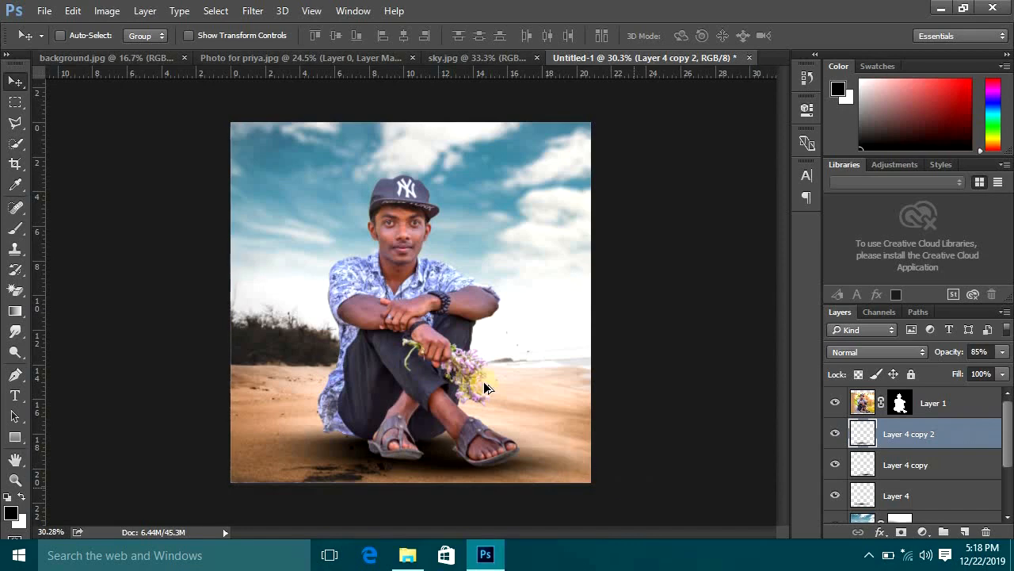
scroll(473, 379, up, 4)
scroll(473, 379, down, 4)
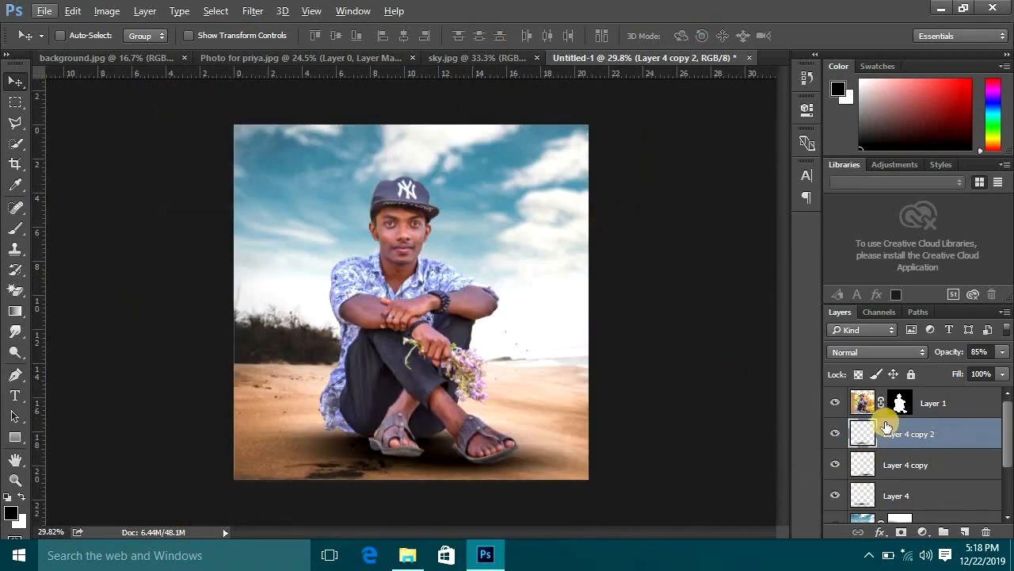
Adjust the man's layer (Layer 1) with Brightness/Contrast, setting brightness to -2 and contrast to 6
click(863, 406)
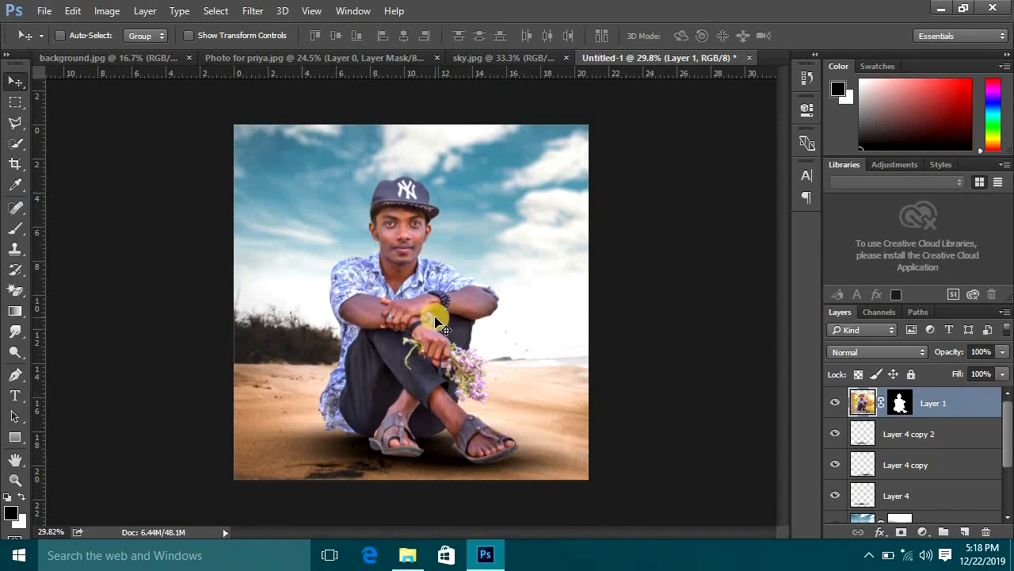
scroll(438, 320, up, 1)
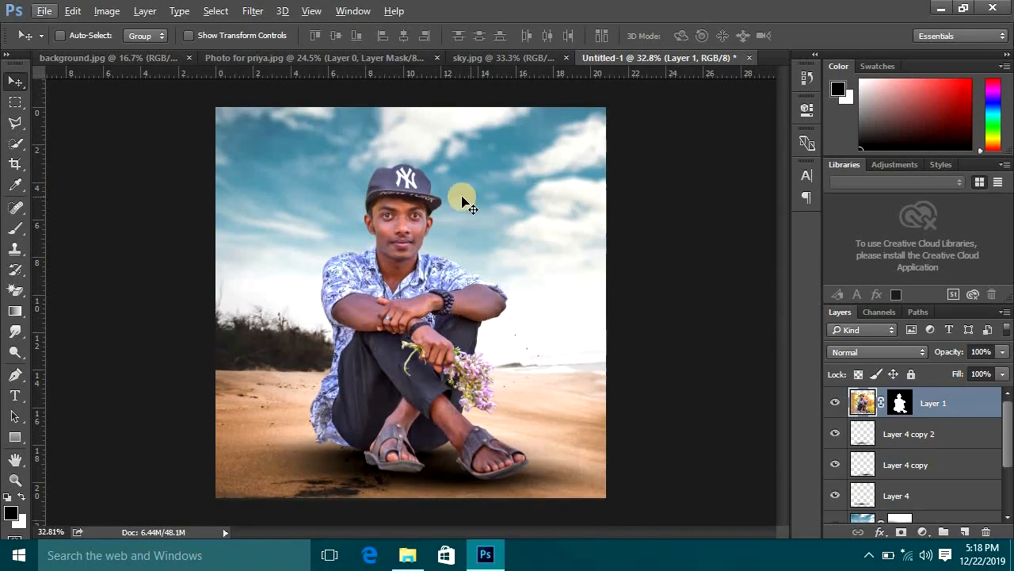
key(ctrl)
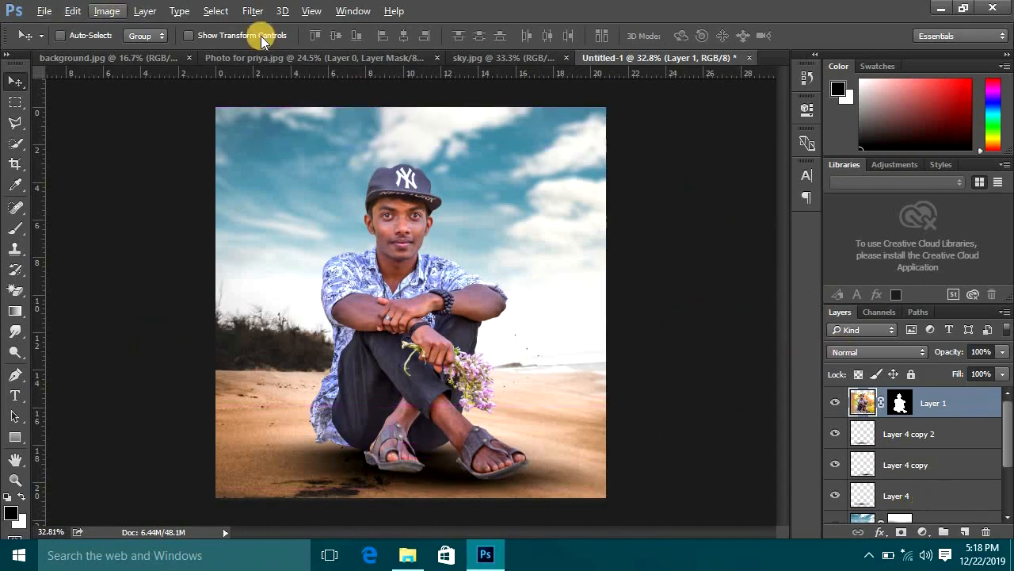
click(107, 11)
mouse_move(131, 50)
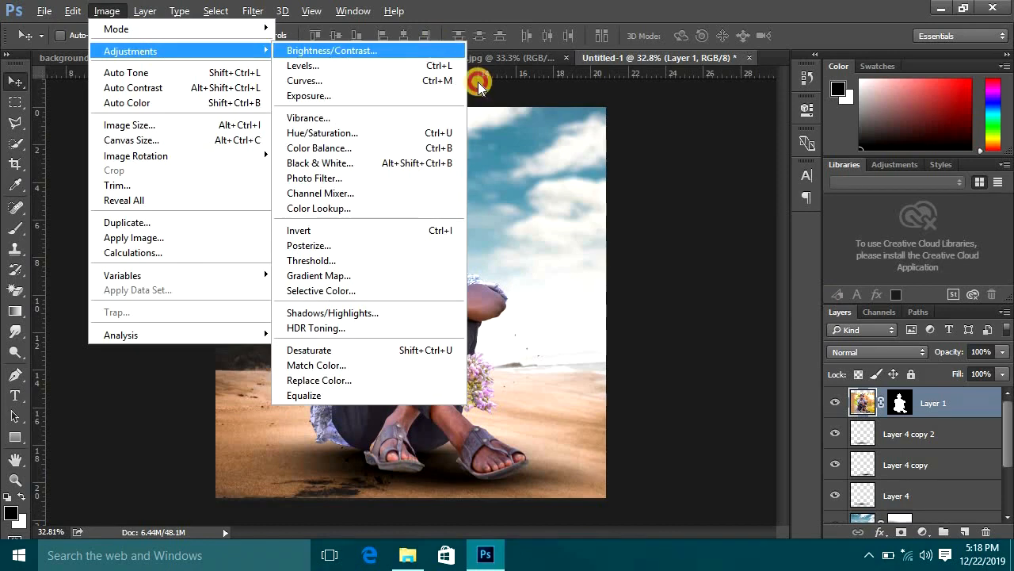
click(479, 83)
mouse_move(577, 184)
mouse_down()
mouse_move(565, 183)
mouse_move(586, 185)
mouse_move(578, 181)
mouse_up()
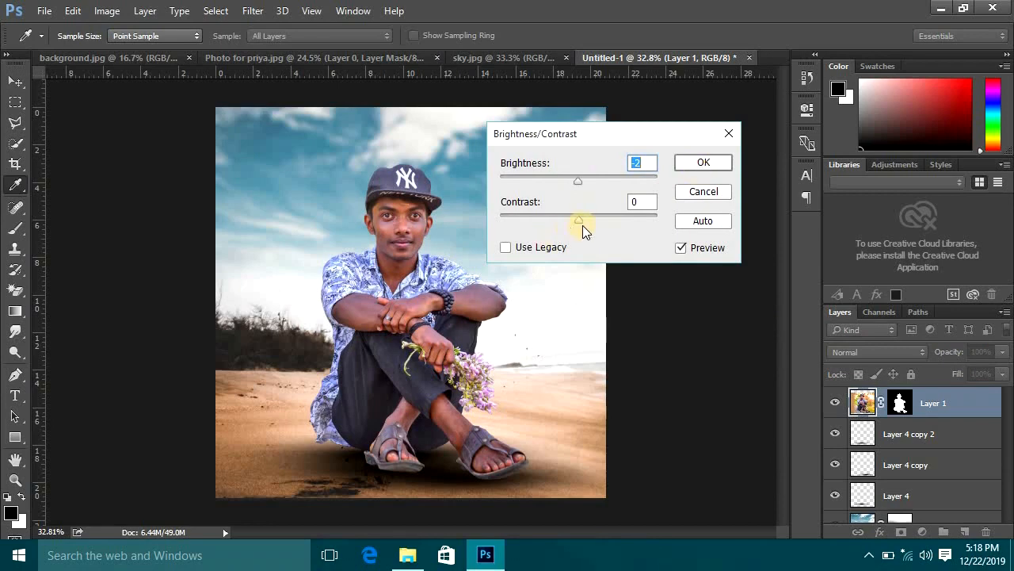
drag(599, 227, 558, 229)
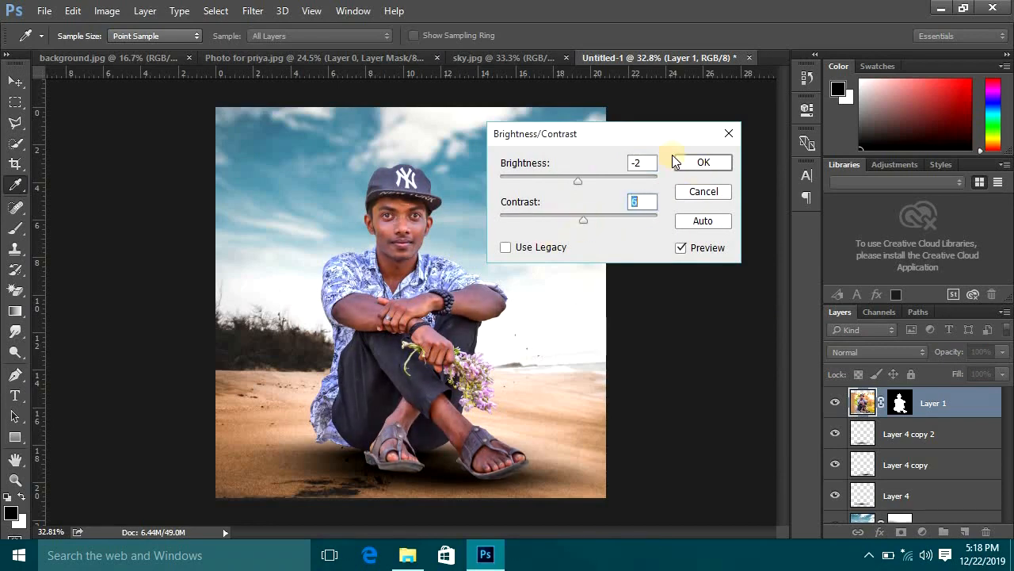
click(695, 163)
key(v)
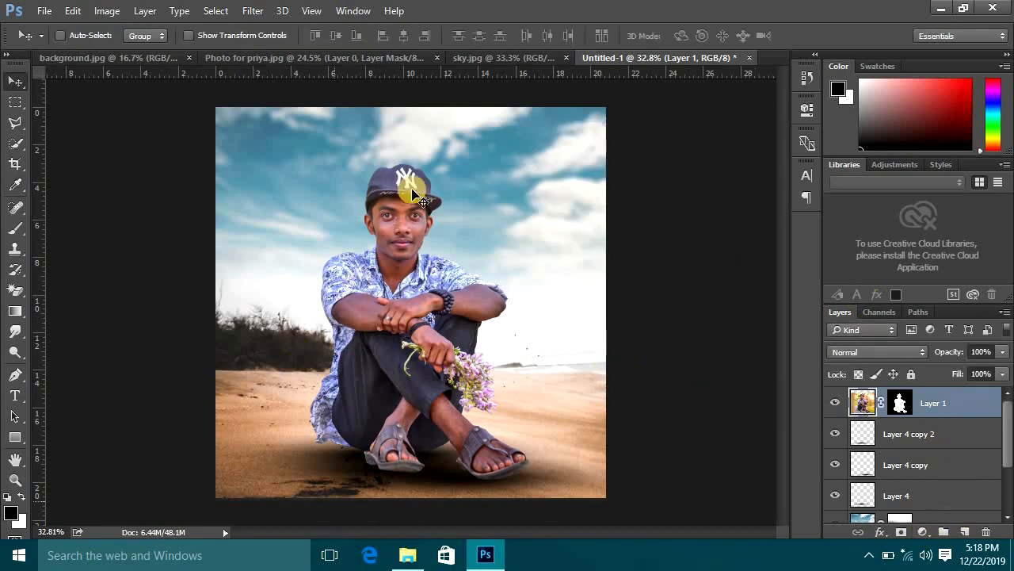
Add a Curves adjustment layer clipped to the man's layer and pull the curve's white end down to darken him
click(922, 533)
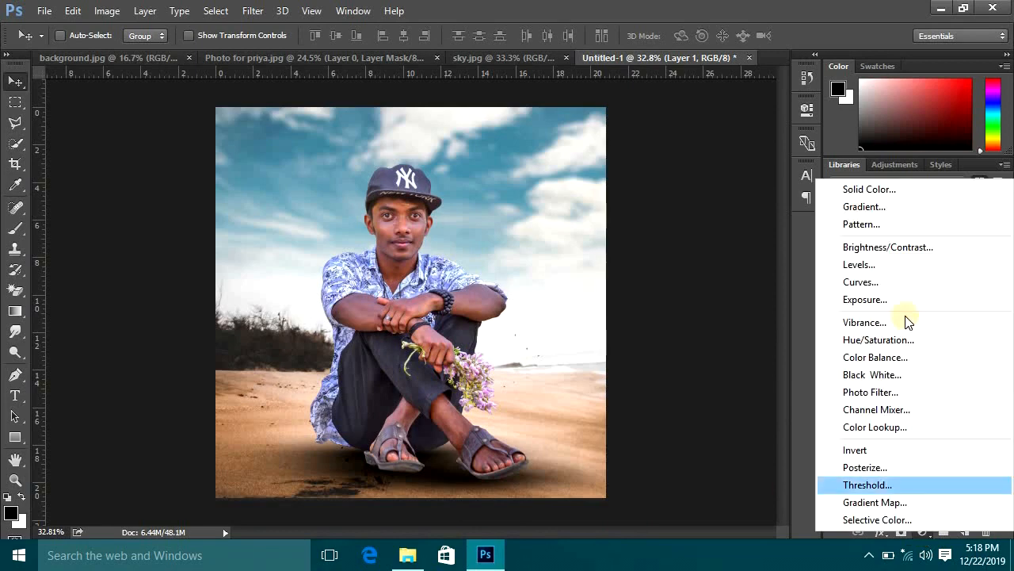
click(893, 282)
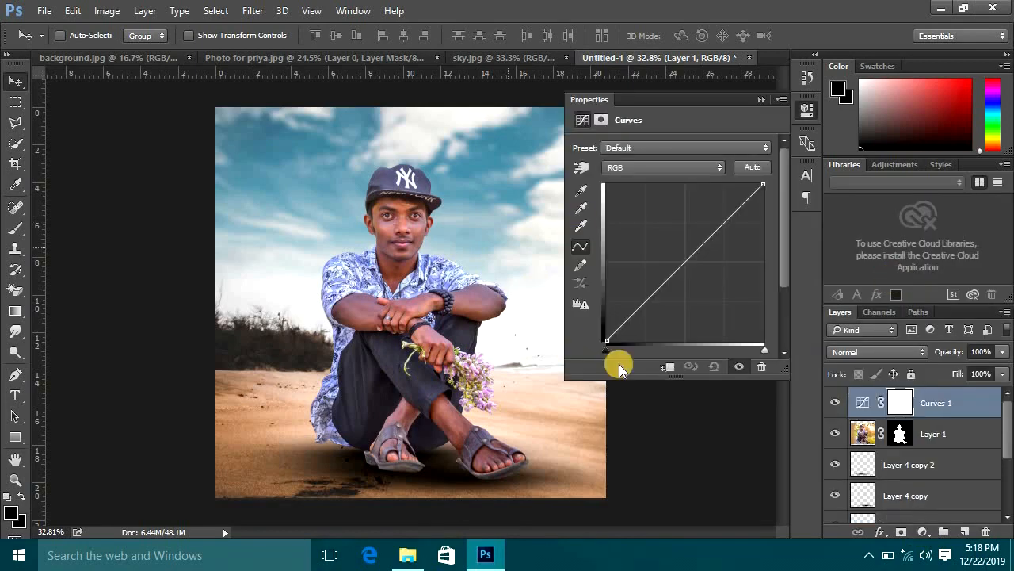
click(670, 365)
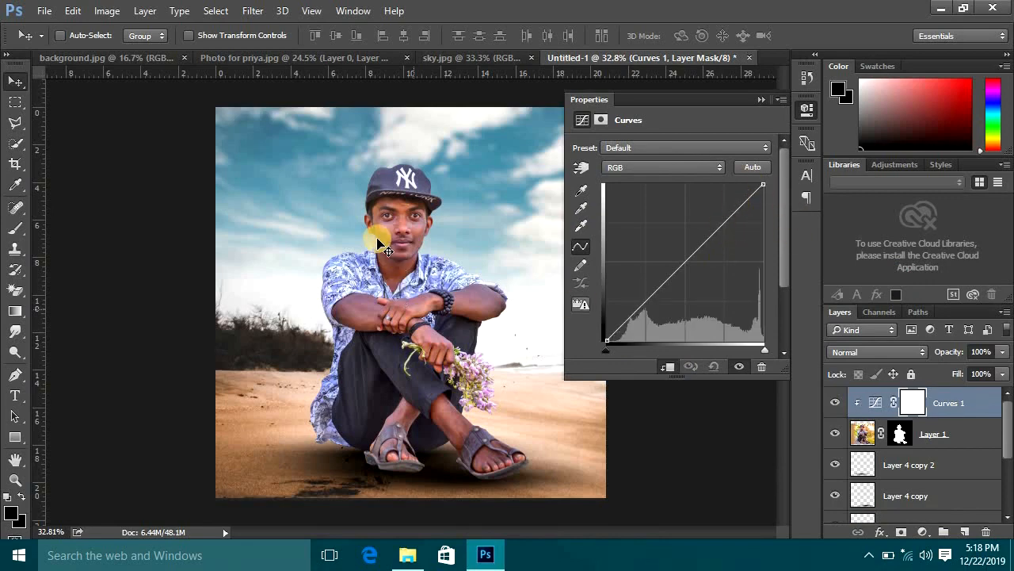
drag(763, 185, 786, 230)
click(761, 100)
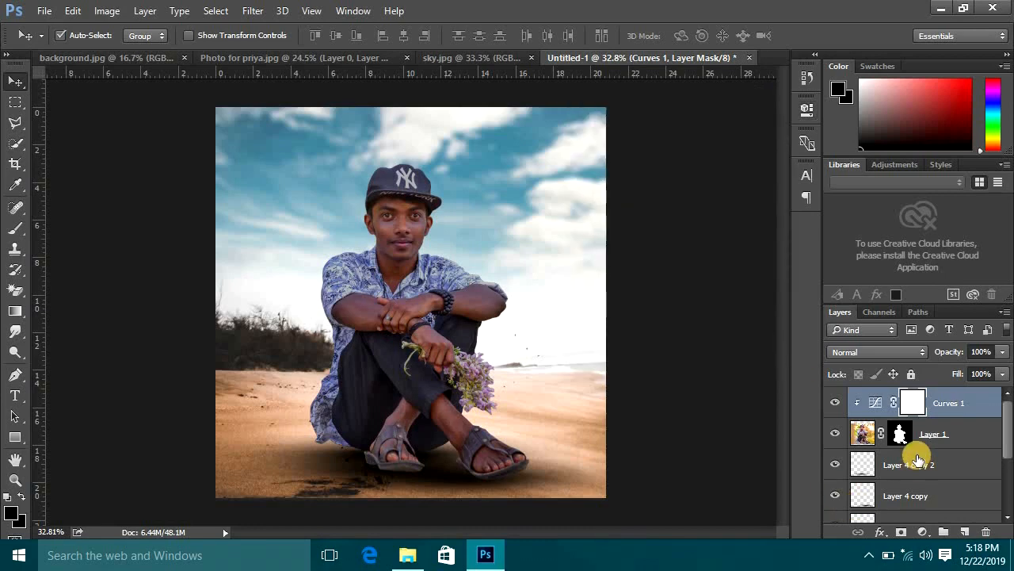
Invert the Curves mask to black and paint white with a soft 138 px brush over the man's legs, feet and lower clothing
key(ctrl+i)
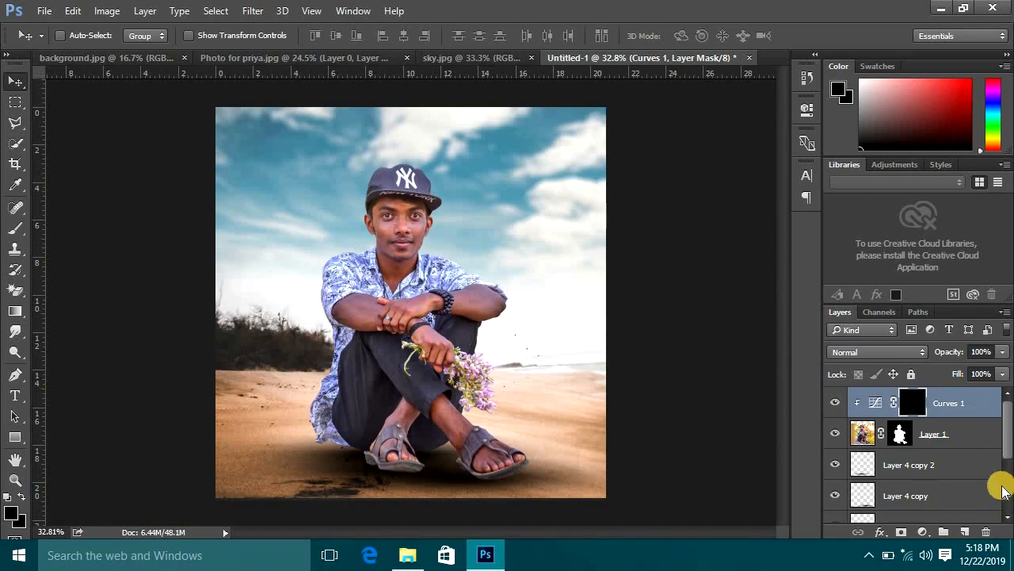
click(872, 101)
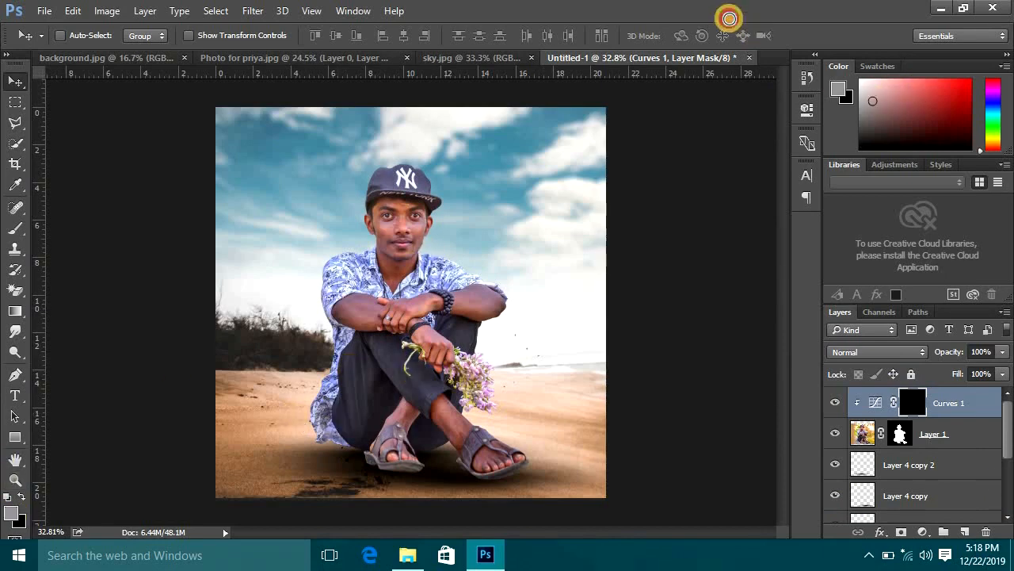
key(d)
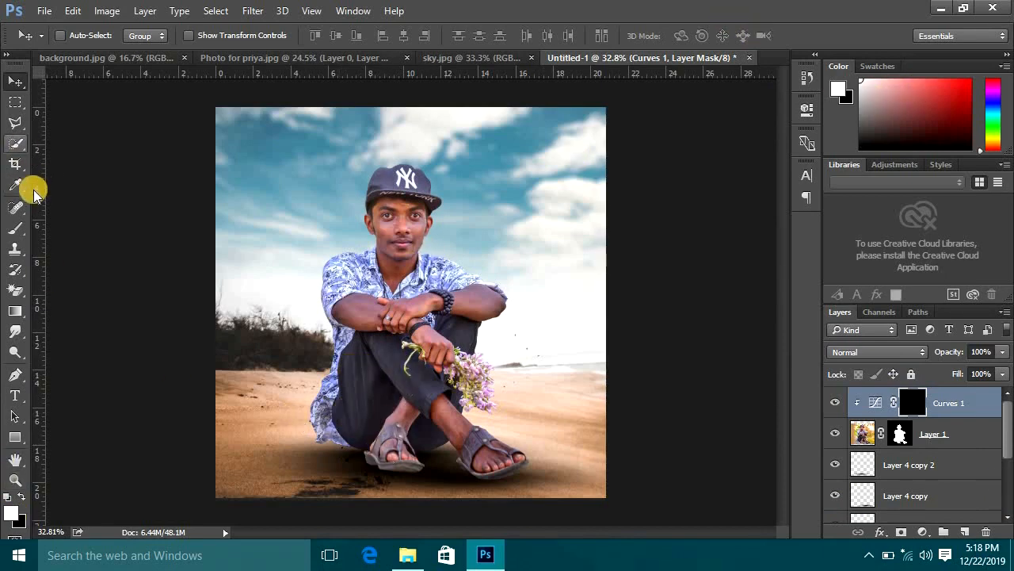
click(15, 228)
mouse_move(417, 419)
mouse_down()
mouse_move(289, 420)
mouse_move(279, 430)
mouse_move(315, 461)
mouse_up()
mouse_move(441, 476)
mouse_down()
mouse_move(434, 444)
mouse_move(488, 502)
mouse_move(486, 478)
mouse_move(528, 484)
mouse_move(412, 492)
mouse_move(364, 474)
mouse_move(420, 485)
mouse_move(378, 470)
mouse_move(415, 477)
mouse_move(414, 488)
mouse_move(366, 484)
mouse_move(469, 500)
mouse_move(535, 469)
mouse_move(505, 483)
mouse_up()
mouse_move(364, 331)
mouse_down()
mouse_move(355, 356)
mouse_move(368, 415)
mouse_move(369, 346)
mouse_move(354, 384)
mouse_move(430, 386)
mouse_move(382, 370)
mouse_move(428, 414)
mouse_move(467, 356)
mouse_move(366, 302)
mouse_move(353, 281)
mouse_move(452, 283)
mouse_move(491, 317)
mouse_move(426, 397)
mouse_move(331, 330)
mouse_move(369, 391)
mouse_up()
click(376, 474)
click(533, 458)
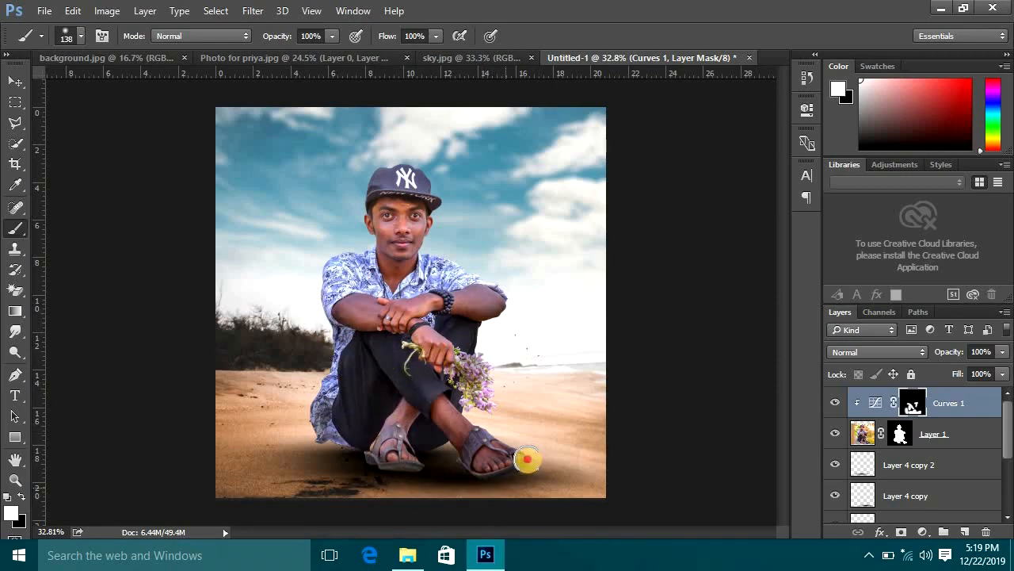
key(f)
click(19, 87)
scroll(407, 271, down, 6)
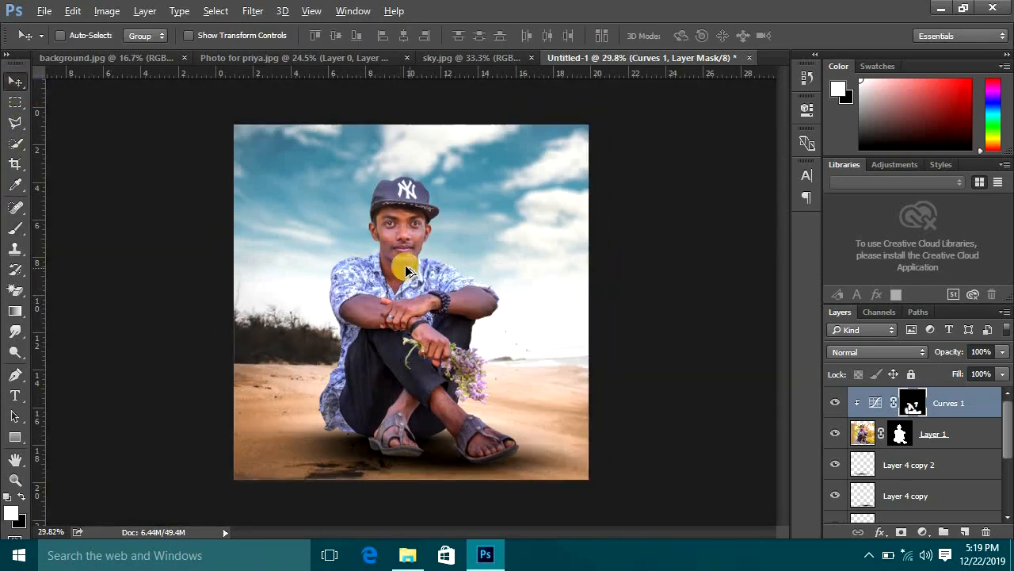
scroll(414, 271, up, 5)
scroll(417, 272, up, 1)
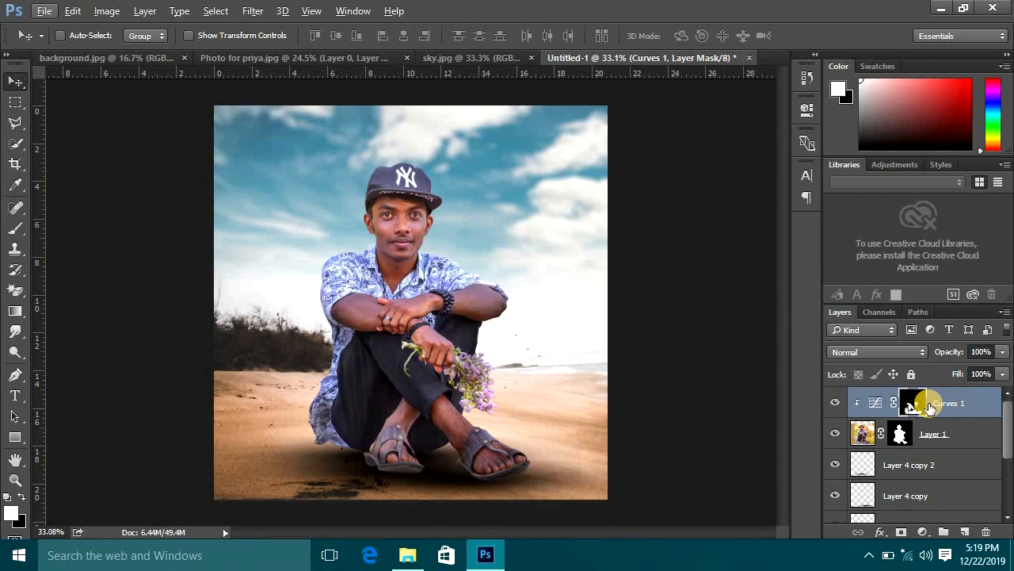
Stamp all visible layers into a new merged layer at the top of the stack
key(ctrl+alt+shift+e)
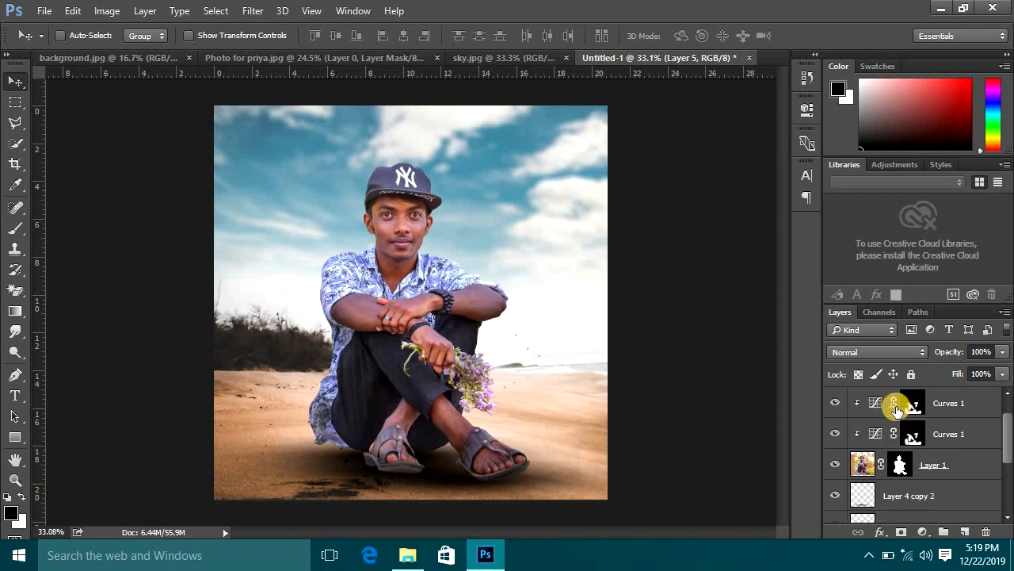
scroll(896, 476, down, 5)
scroll(902, 499, up, 5)
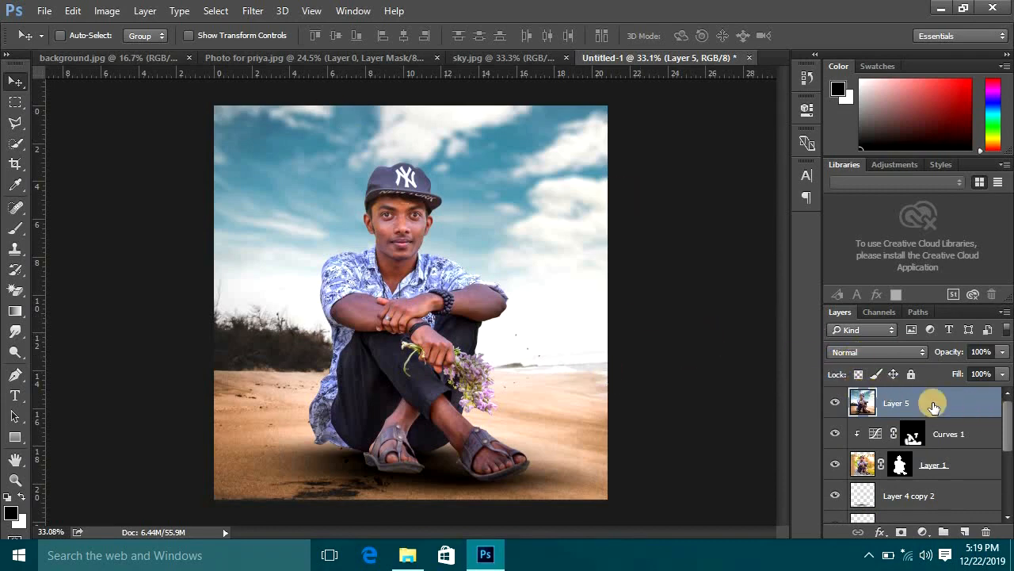
Open the merged layer in the Camera Raw Filter and set Highlights to -69
click(253, 11)
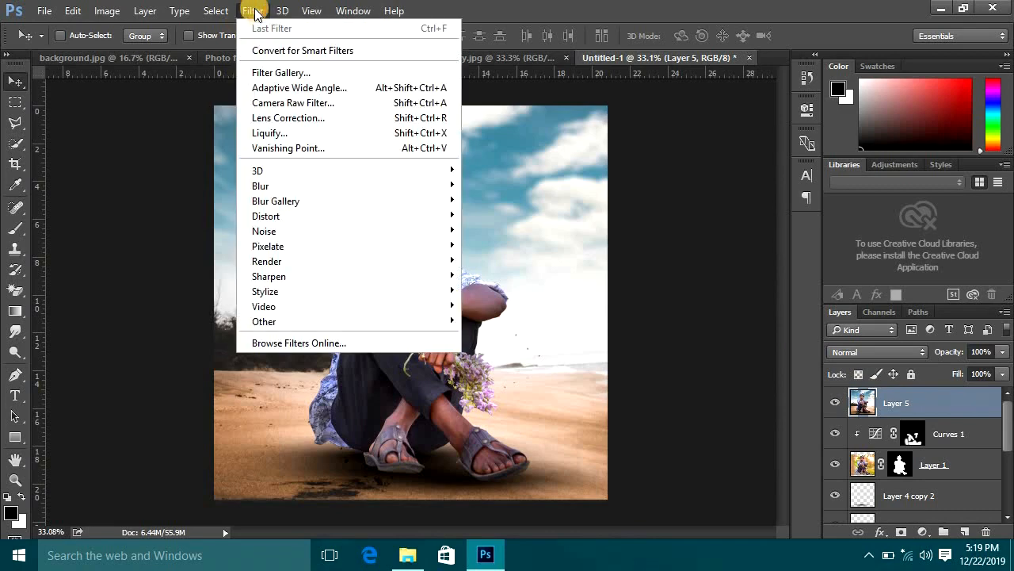
click(336, 107)
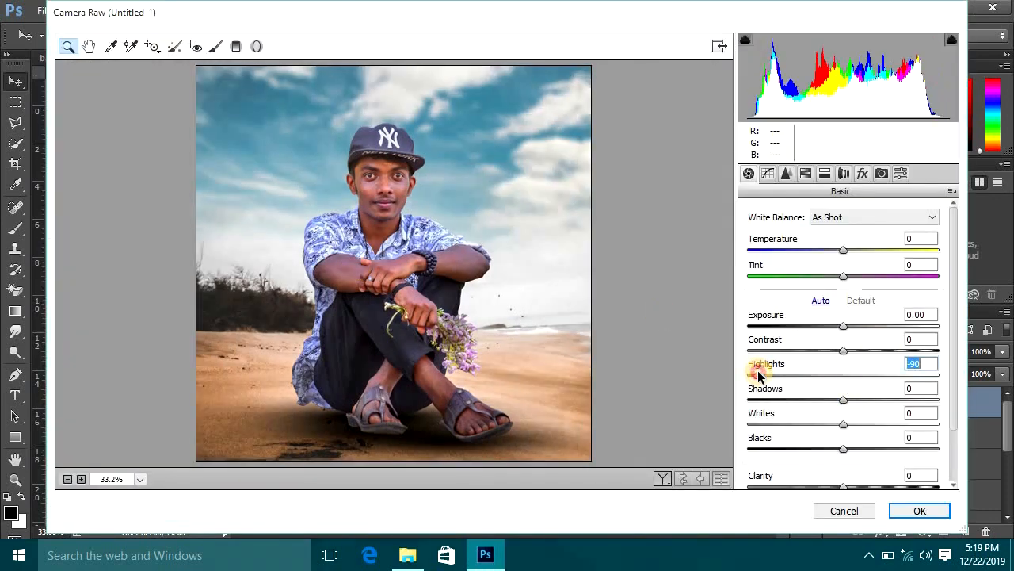
key(shift+Down)
key(shift+Down)
key(shift+Down)
key(shift+Down)
key(shift+Down)
key(shift+Down)
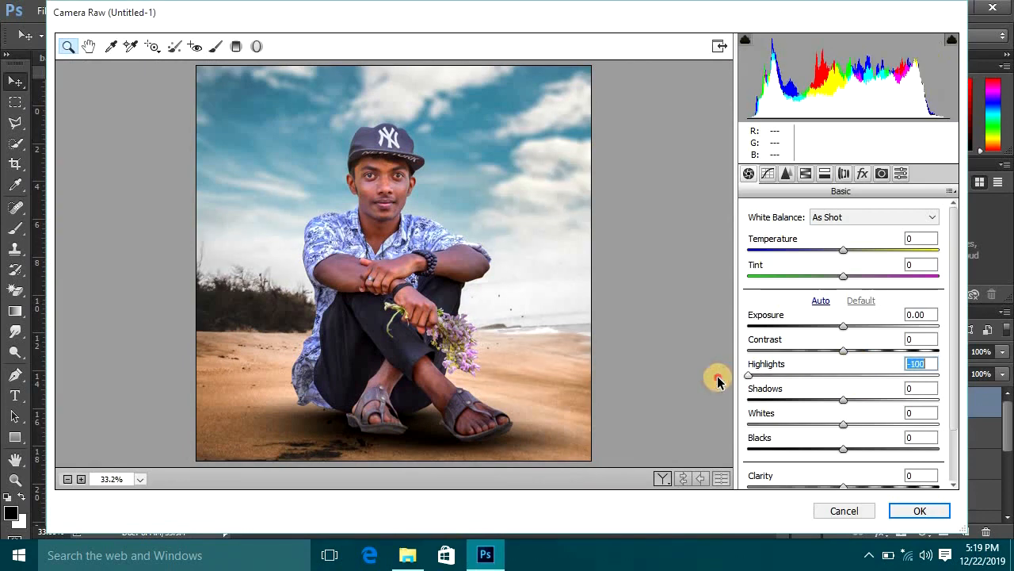
click(777, 376)
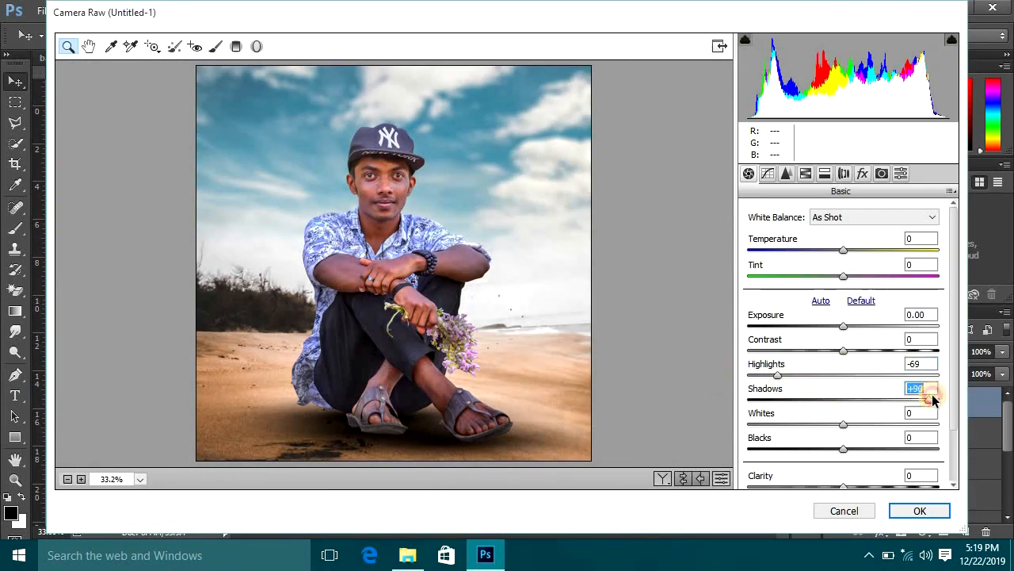
Set Shadows to -7, Whites to +32 and Blacks to +28 for the merged layer
click(825, 399)
drag(853, 398, 825, 424)
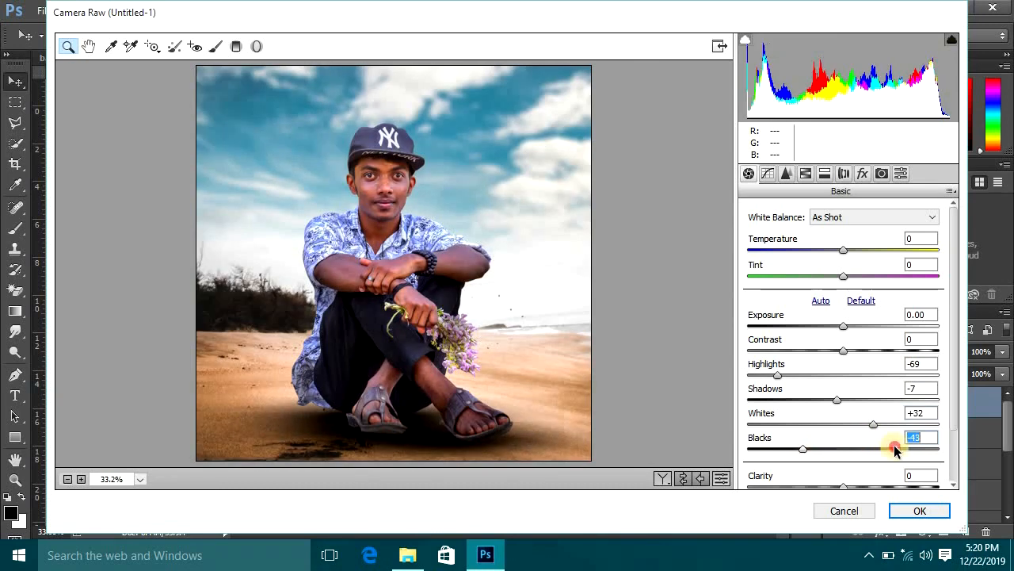
click(895, 449)
drag(880, 453, 856, 425)
Set Clarity to +13 and Exposure to +0.20 in the Basic adjustments
scroll(846, 430, down, 2)
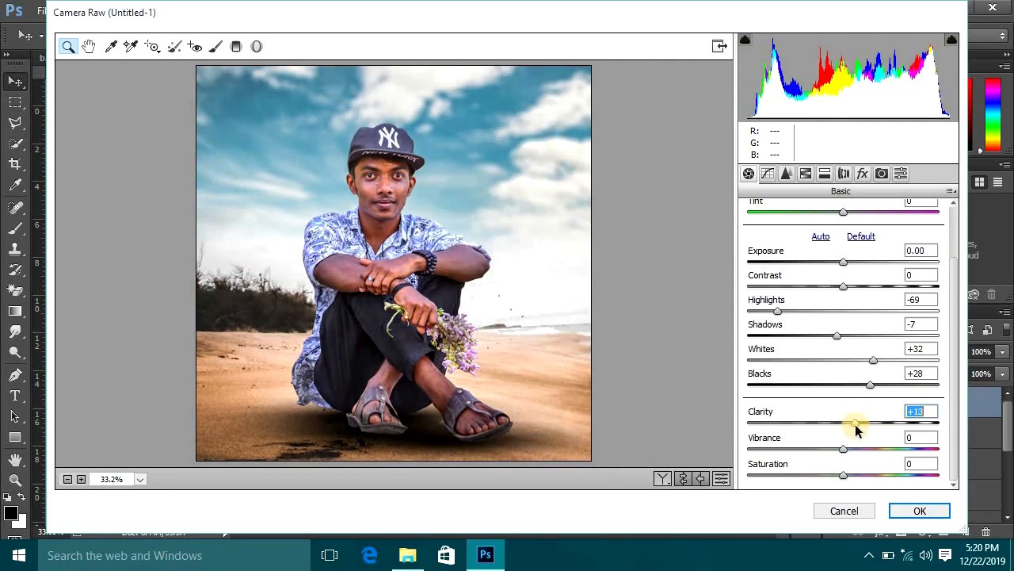
scroll(838, 369, up, 2)
mouse_move(847, 328)
mouse_down()
mouse_move(855, 325)
mouse_move(848, 330)
mouse_up()
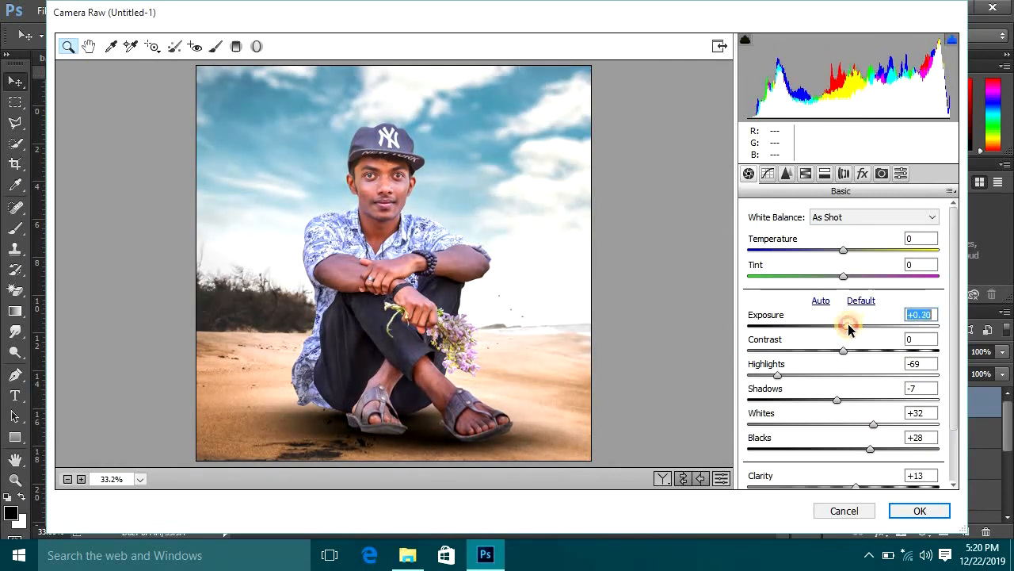
Set the Luminance noise reduction to 20 and the Sharpening amount to 66
click(786, 173)
mouse_move(777, 371)
mouse_down()
mouse_move(803, 365)
mouse_move(787, 368)
mouse_up()
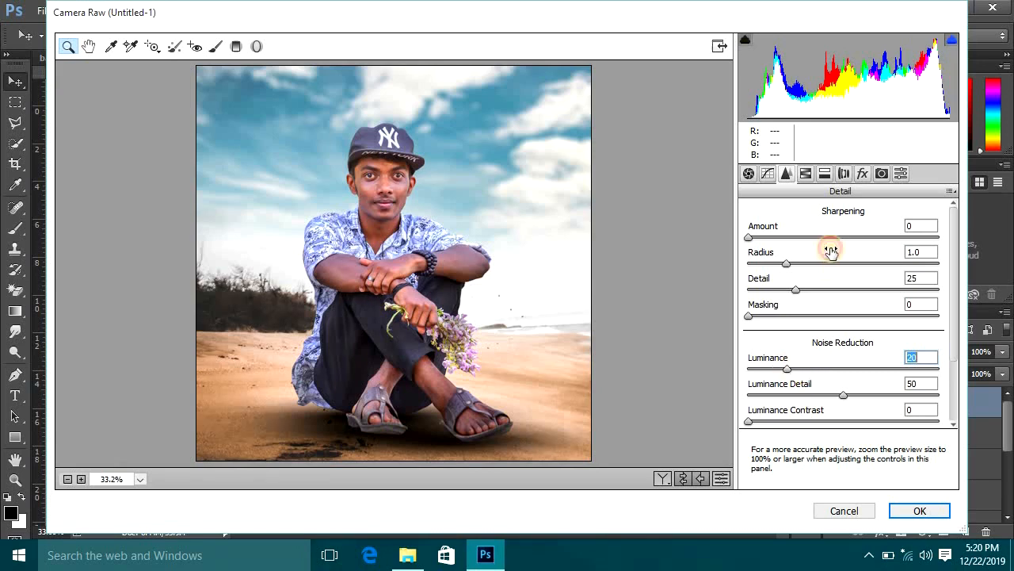
mouse_move(846, 236)
mouse_down()
mouse_move(882, 237)
mouse_move(853, 240)
mouse_up()
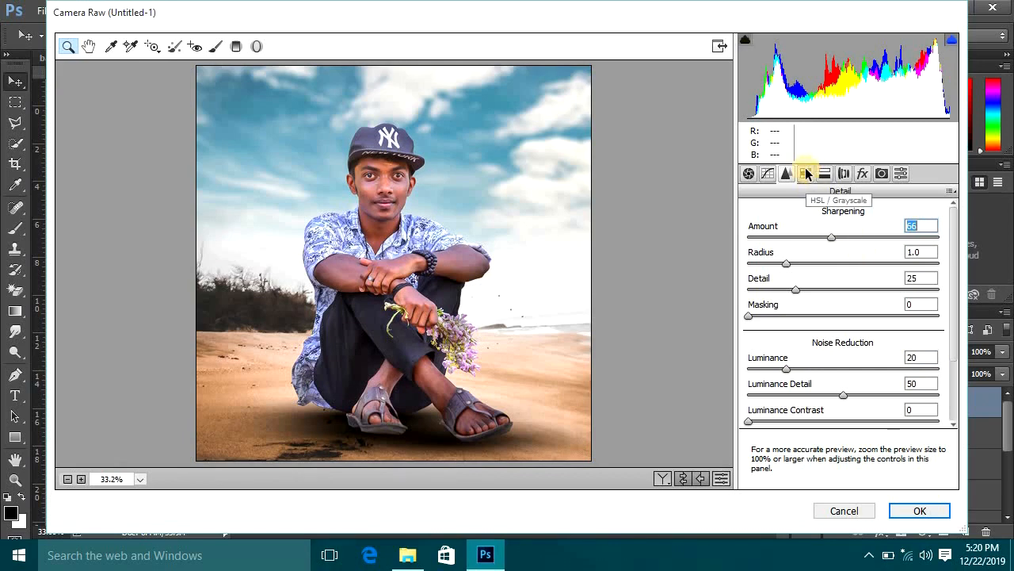
Brighten the orange tones by setting the HSL luminance of Oranges to +33
click(806, 174)
click(842, 237)
drag(848, 313, 880, 316)
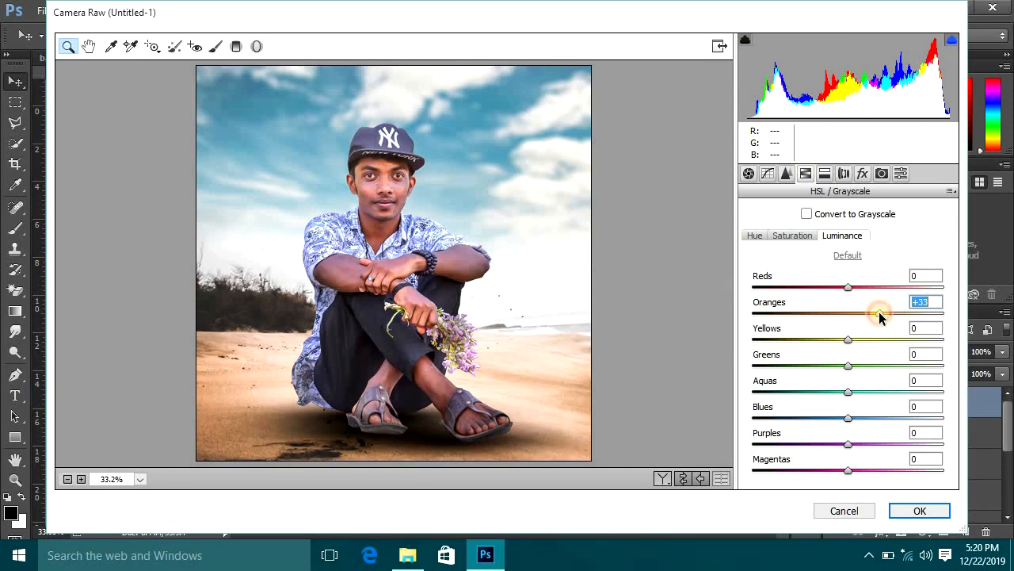
Set the HSL saturation of Blues to +80, Aquas to +46, Greens to -100 and Yellows to +100
click(799, 237)
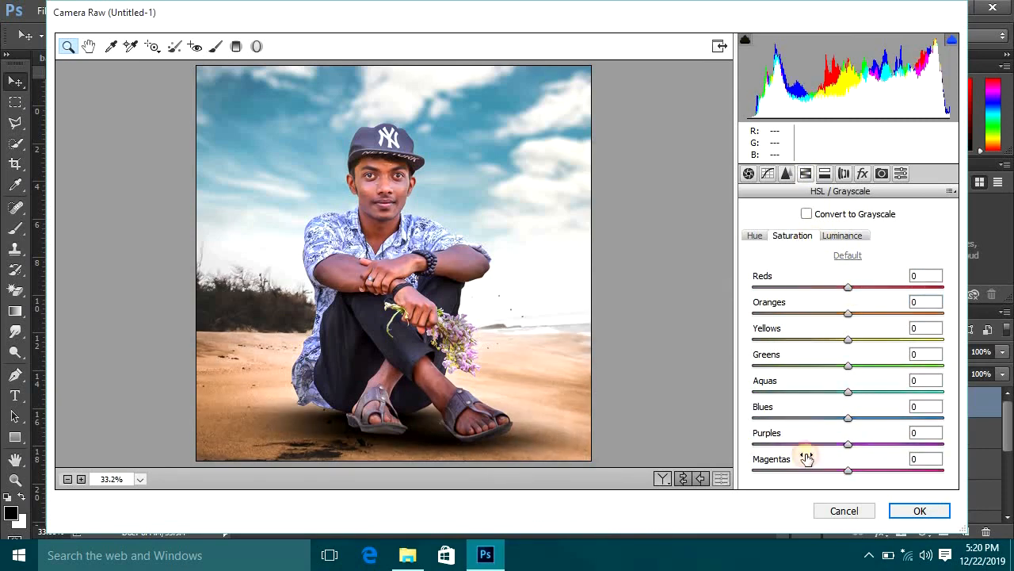
drag(848, 418, 969, 415)
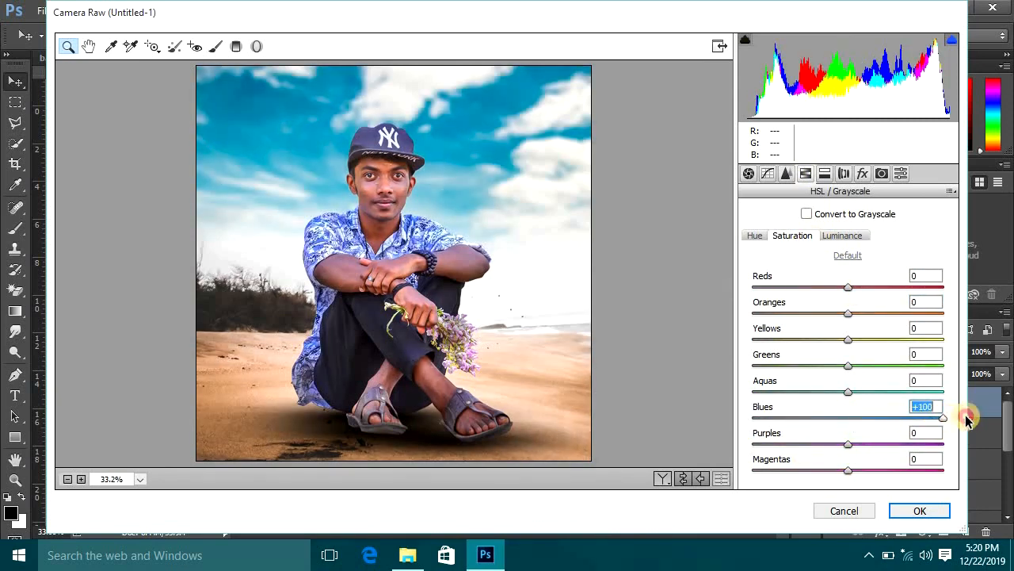
click(924, 420)
drag(847, 391, 892, 392)
drag(848, 365, 751, 378)
drag(732, 330, 949, 350)
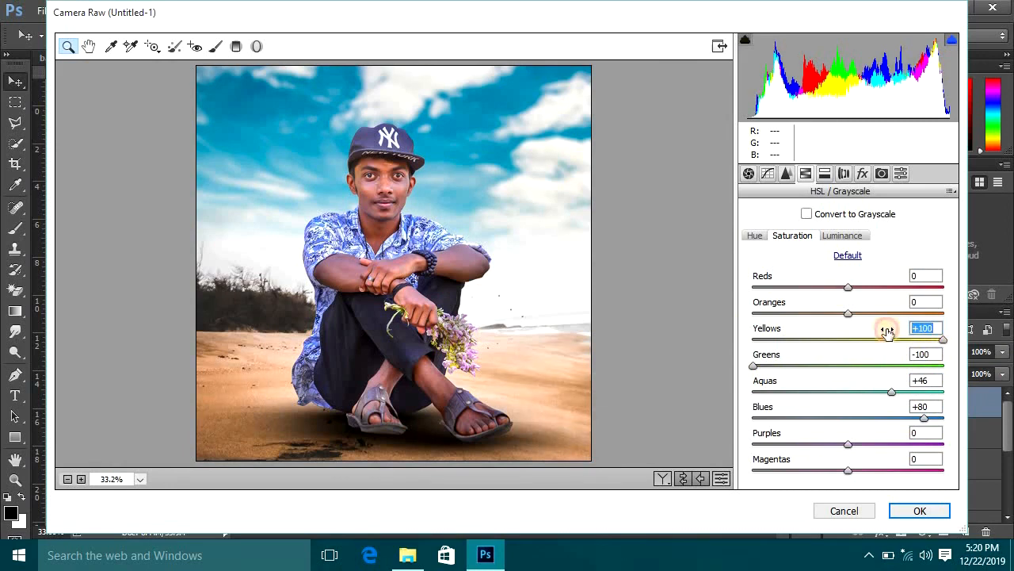
Try stronger saturation for Purples and Magentas, and reset both to 0
drag(849, 441, 1009, 438)
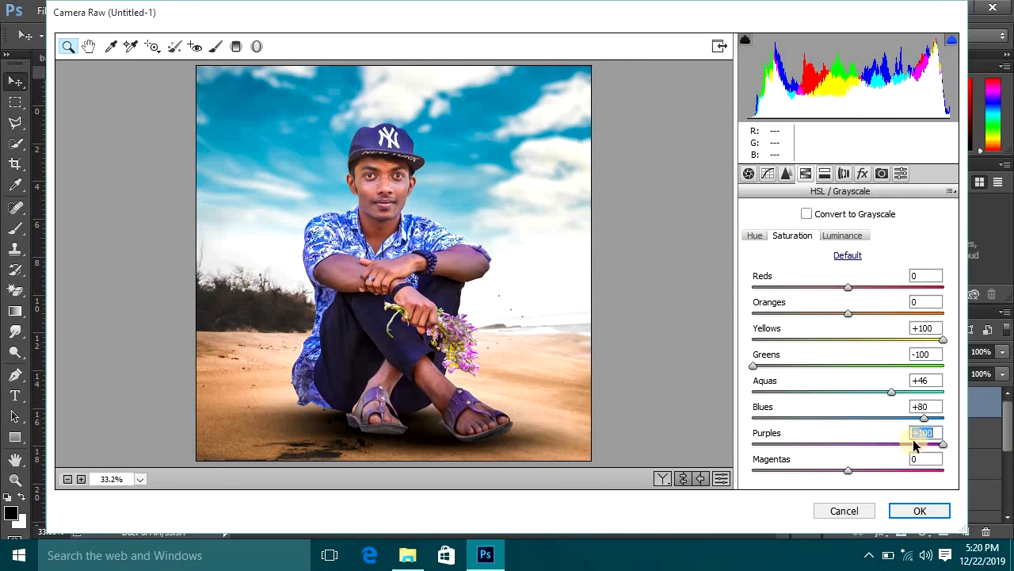
click(873, 443)
drag(847, 470, 991, 469)
double_click(943, 470)
double_click(872, 443)
Set the HSL hue of Blues to -22 and the Post Crop Vignetting amount to -28
click(757, 235)
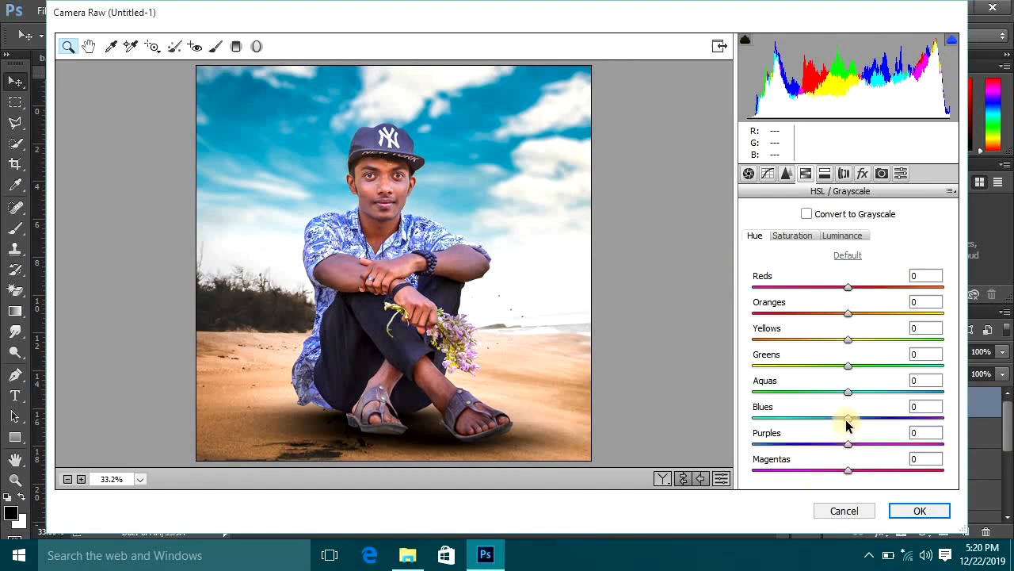
mouse_move(827, 420)
mouse_down()
mouse_move(811, 420)
mouse_move(826, 419)
mouse_up()
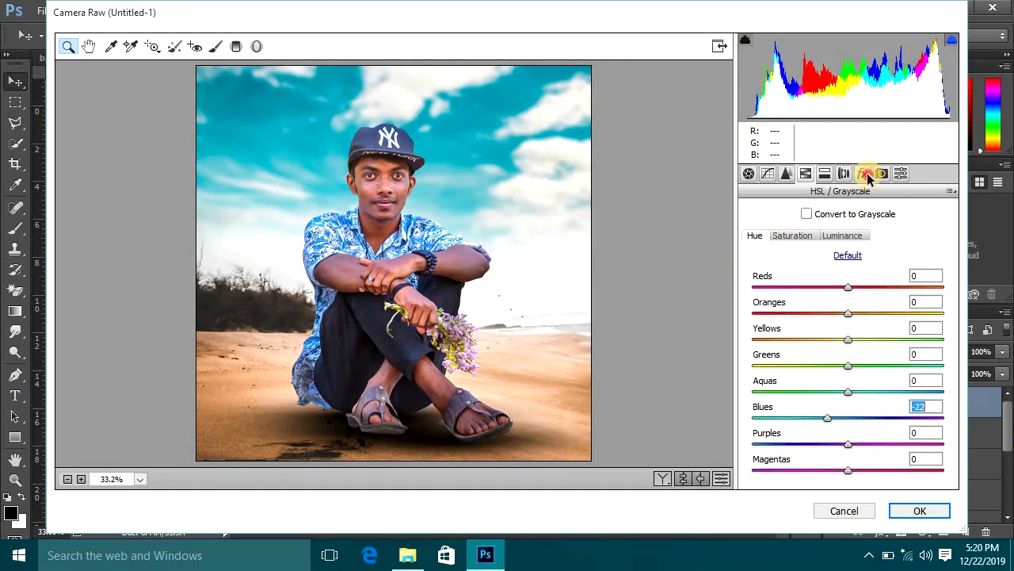
click(866, 175)
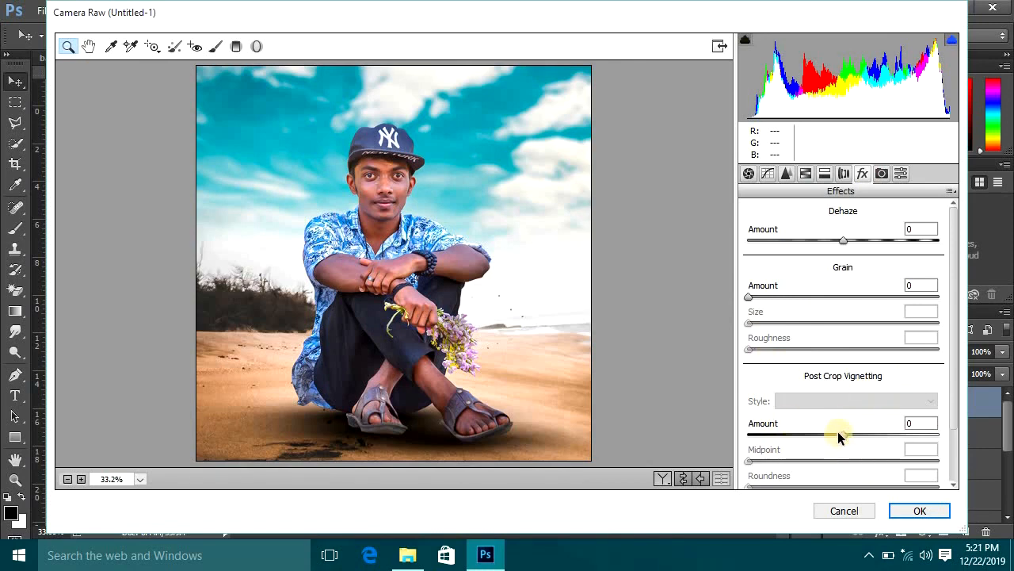
drag(843, 434, 818, 438)
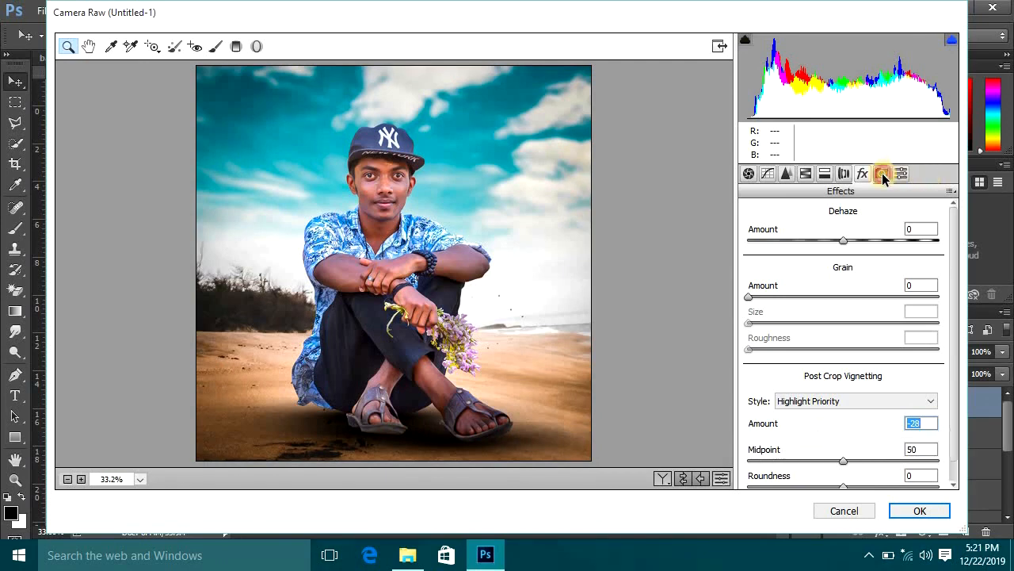
Raise the Blue Primary saturation in Camera Calibration, leaving its hue at 0, and apply the Camera Raw grade
click(882, 173)
drag(852, 474, 869, 473)
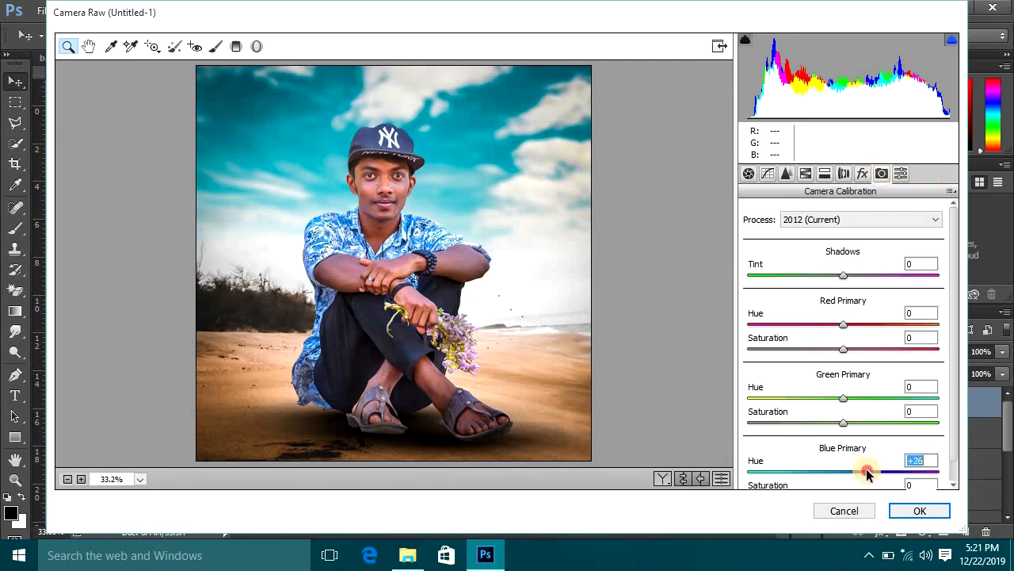
double_click(867, 473)
scroll(842, 402, down, 1)
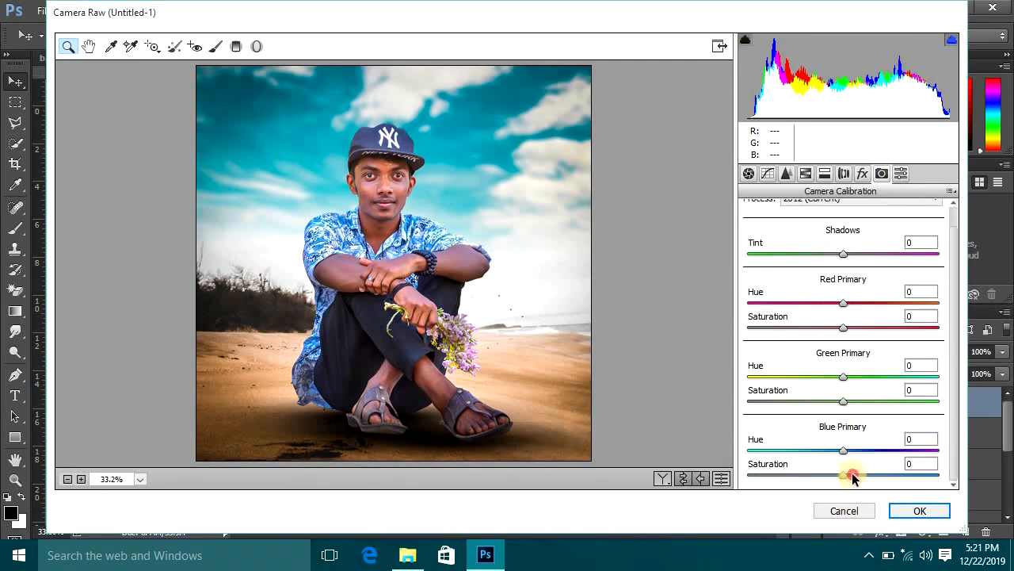
drag(867, 476, 909, 475)
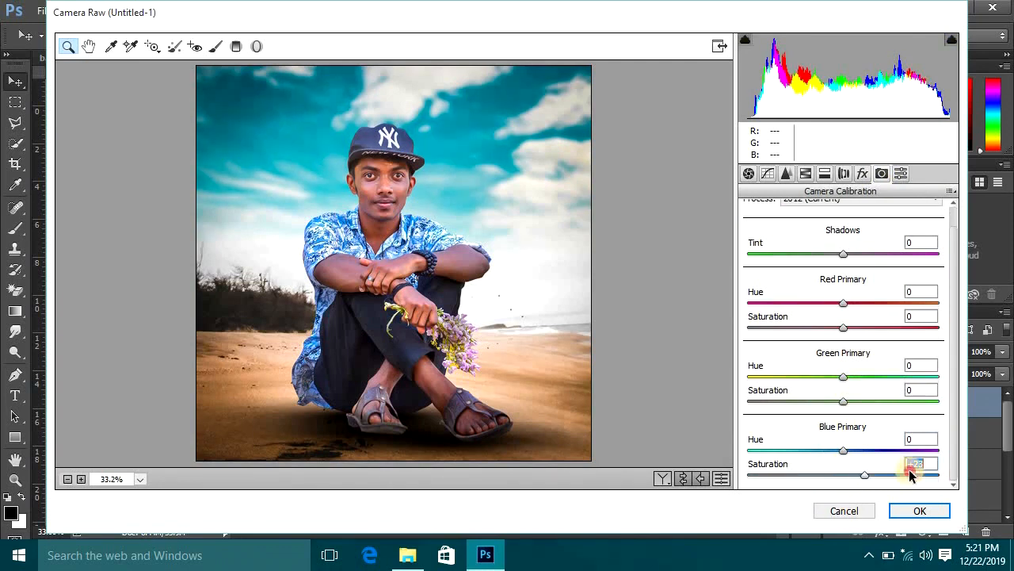
click(919, 511)
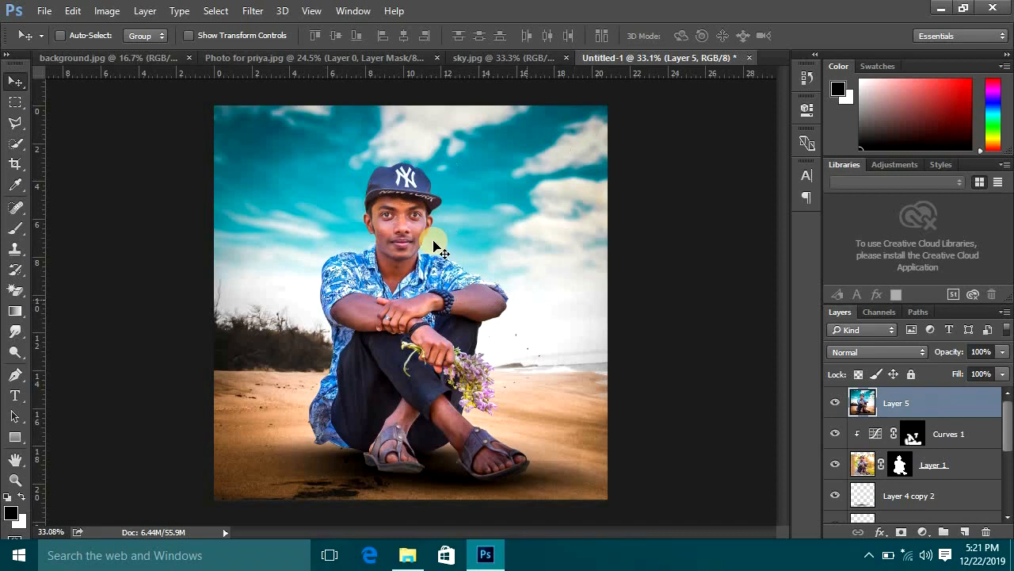
Inspect the graded image and compare it with the ungraded version by hiding and showing the merged layer
scroll(407, 218, up, 6)
scroll(407, 218, down, 7)
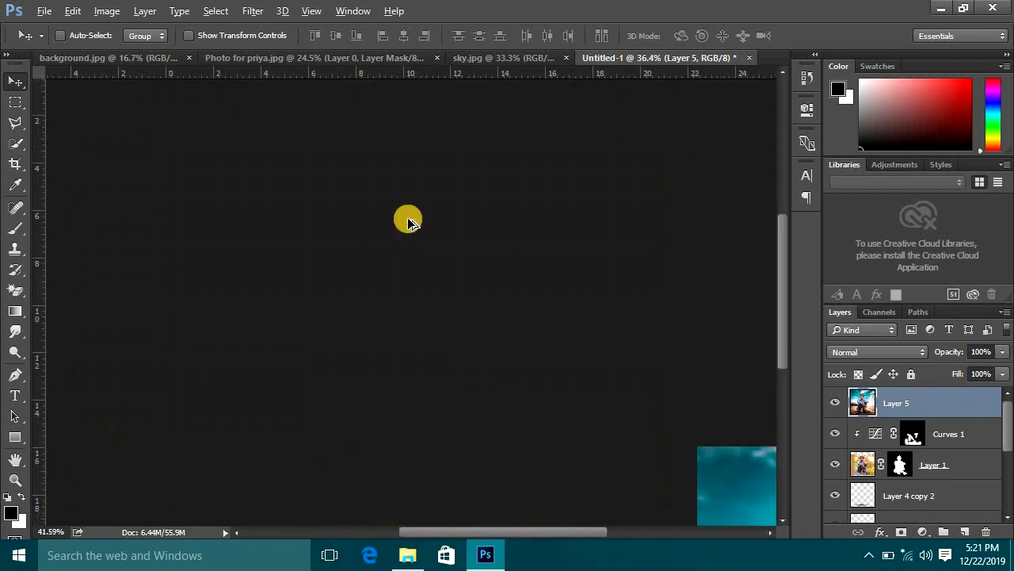
scroll(409, 223, up, 1)
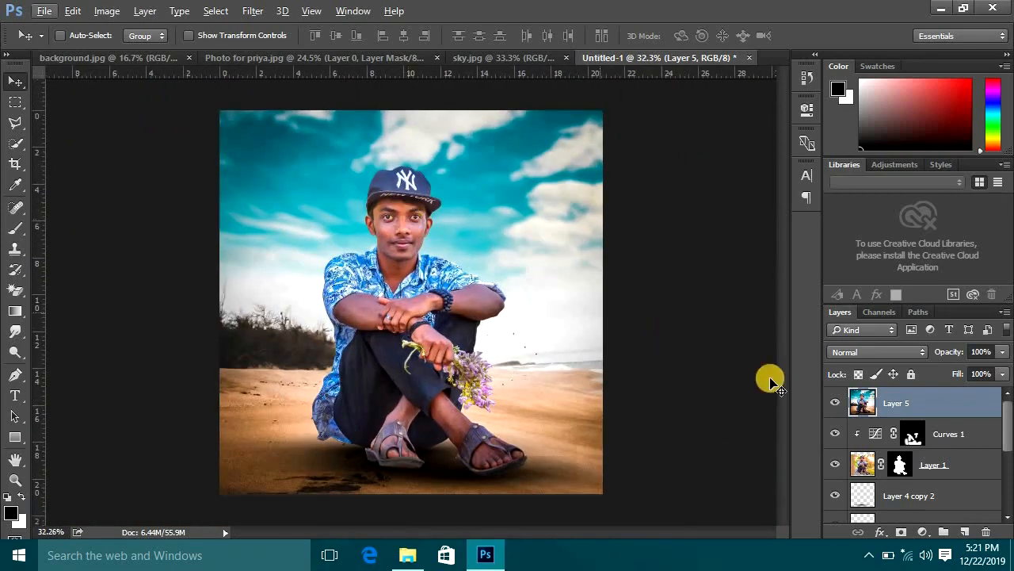
click(835, 402)
click(835, 403)
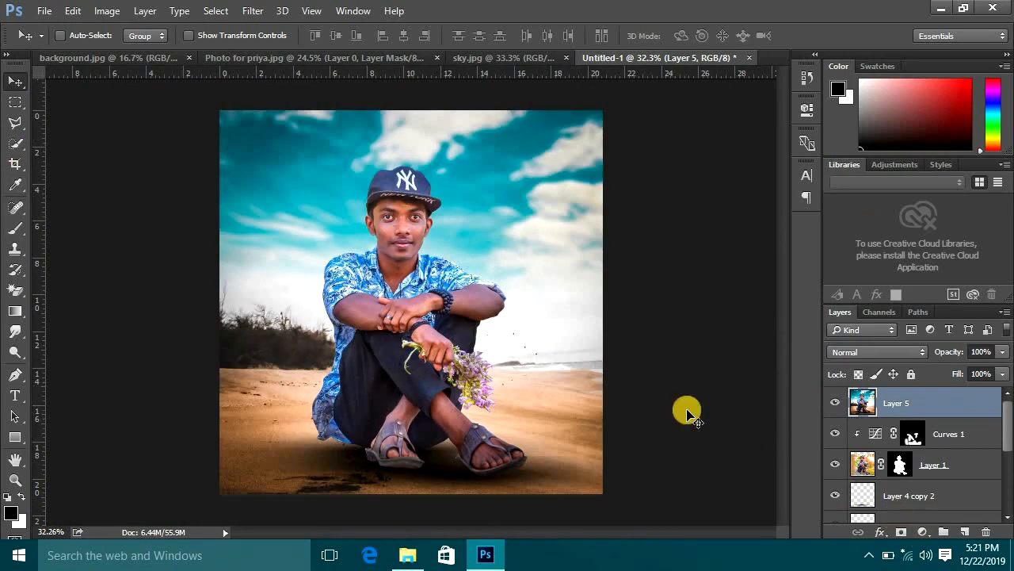
Add a new empty layer above the graded merged layer
click(950, 532)
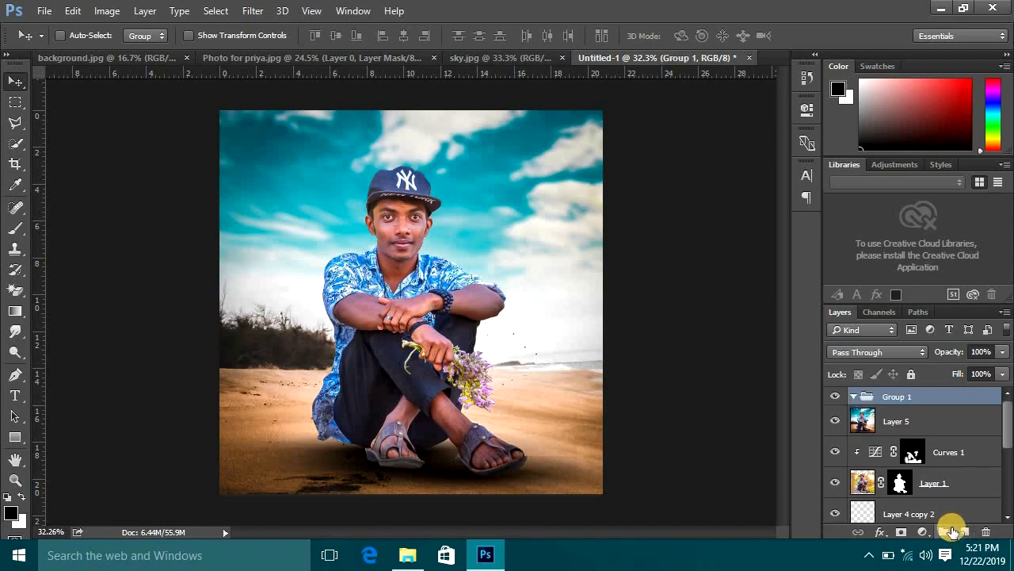
key(ctrl+z)
click(965, 531)
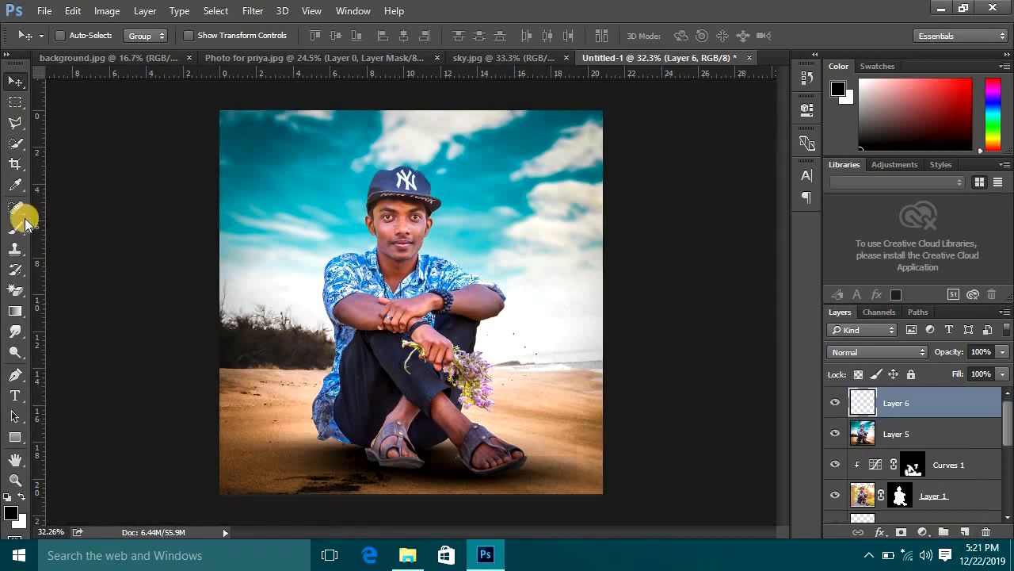
Paint soft glows in white (ffffff) with a 931 px brush over the horizon on both sides of the man
click(16, 228)
drag(328, 193, 400, 204)
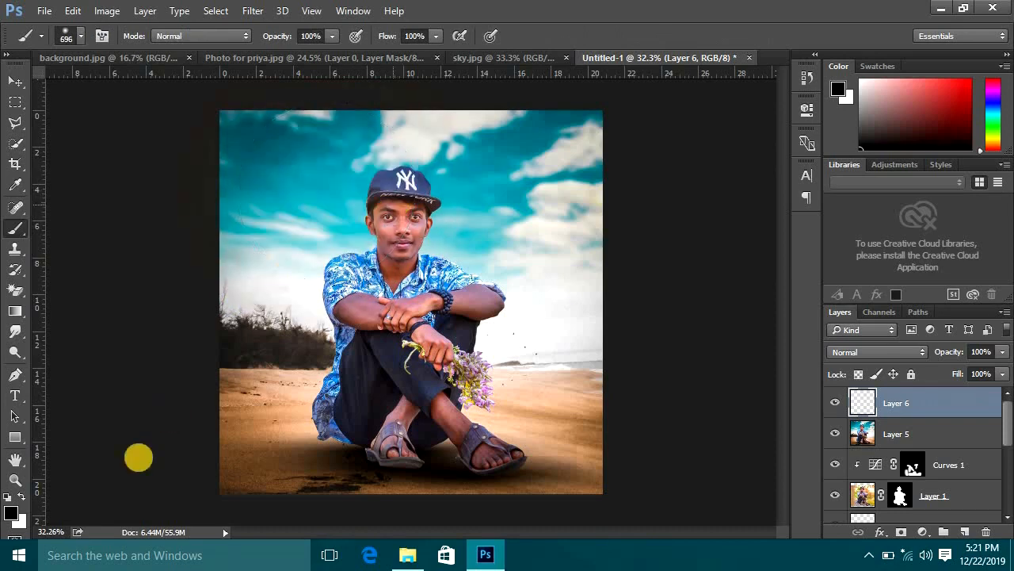
click(15, 516)
drag(579, 193, 584, 75)
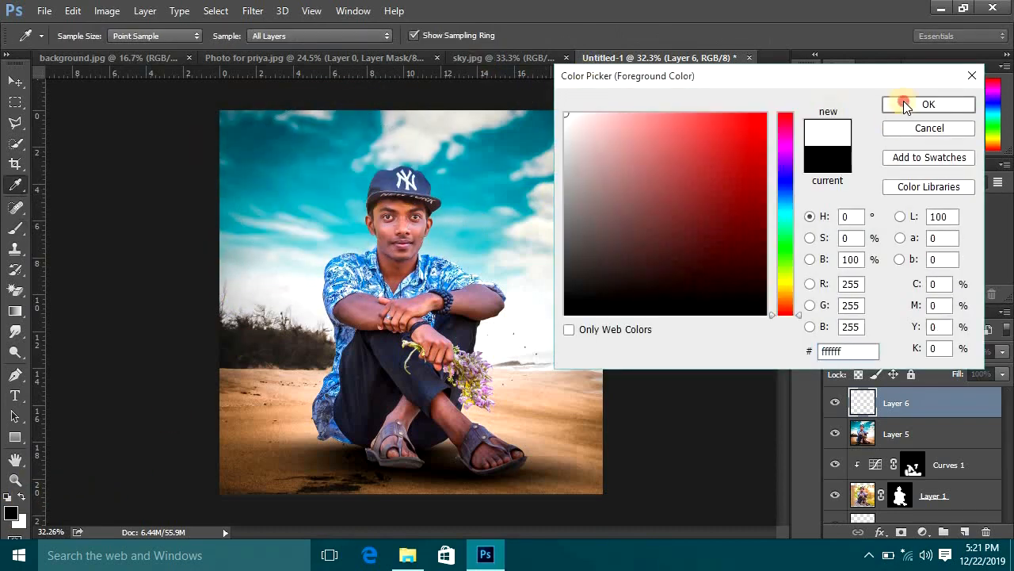
click(912, 127)
drag(548, 294, 550, 294)
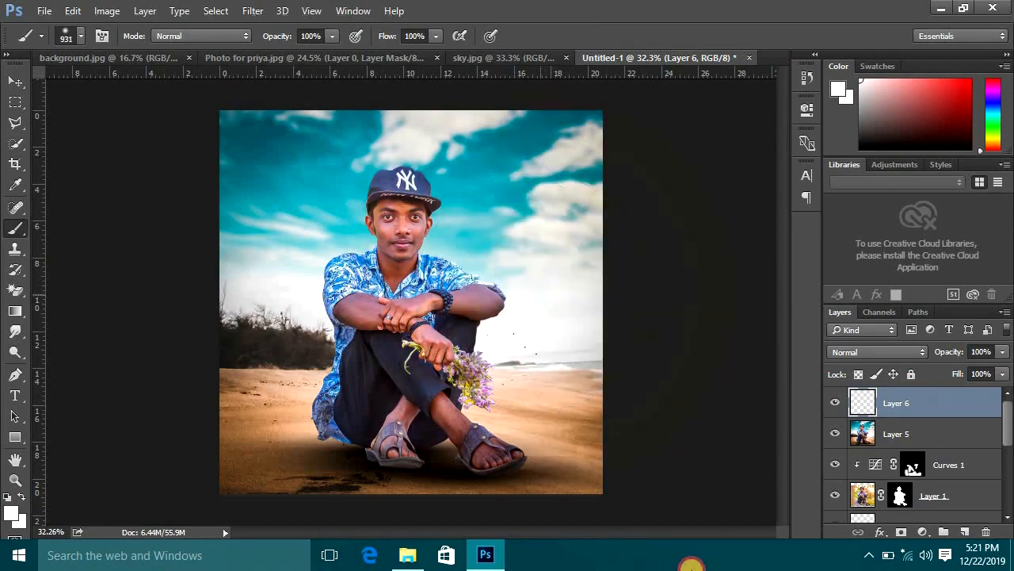
click(550, 294)
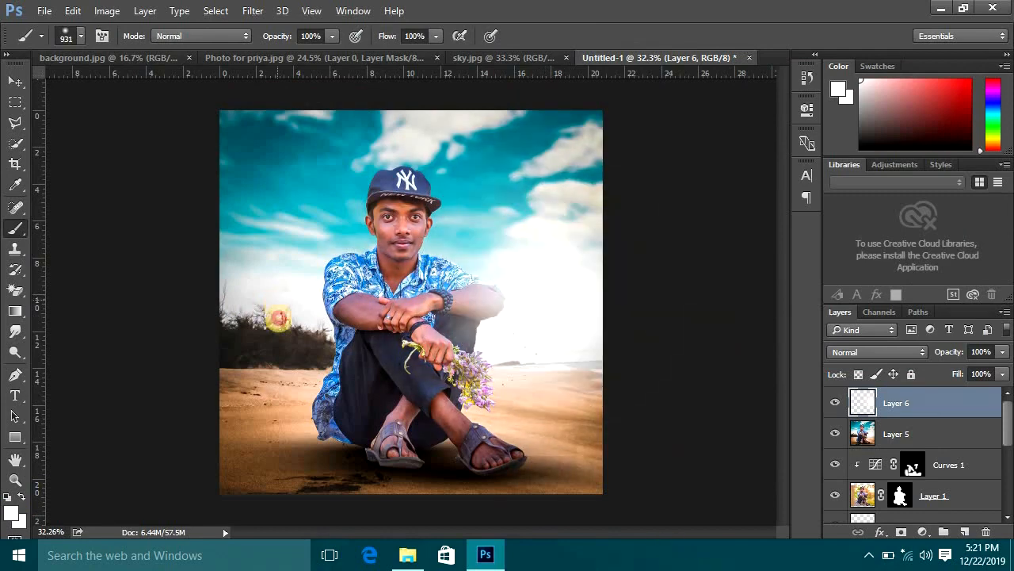
click(278, 318)
Lower the opacity of the white glow layer to 43%
key(v)
drag(1005, 351, 957, 374)
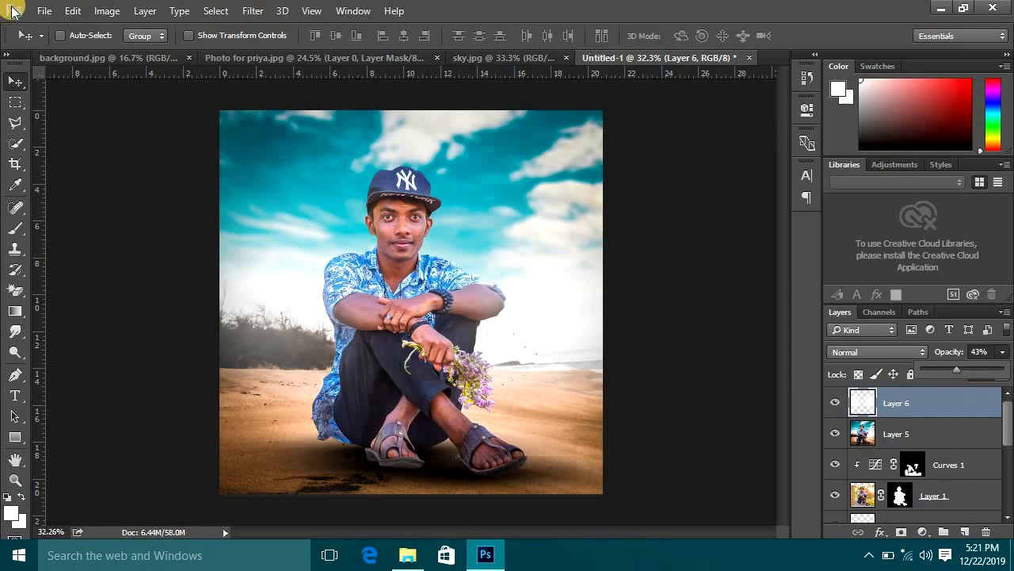
click(404, 219)
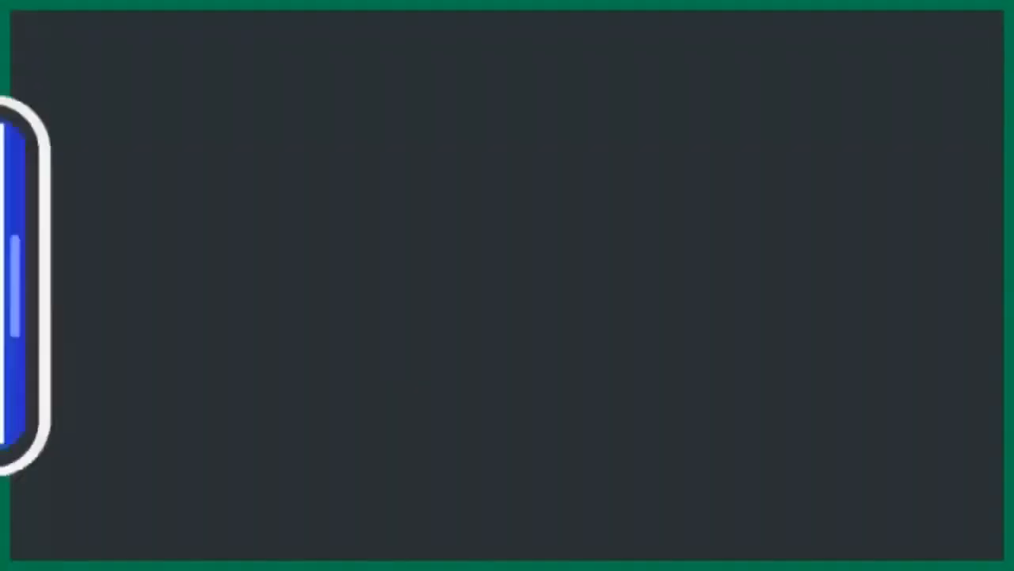